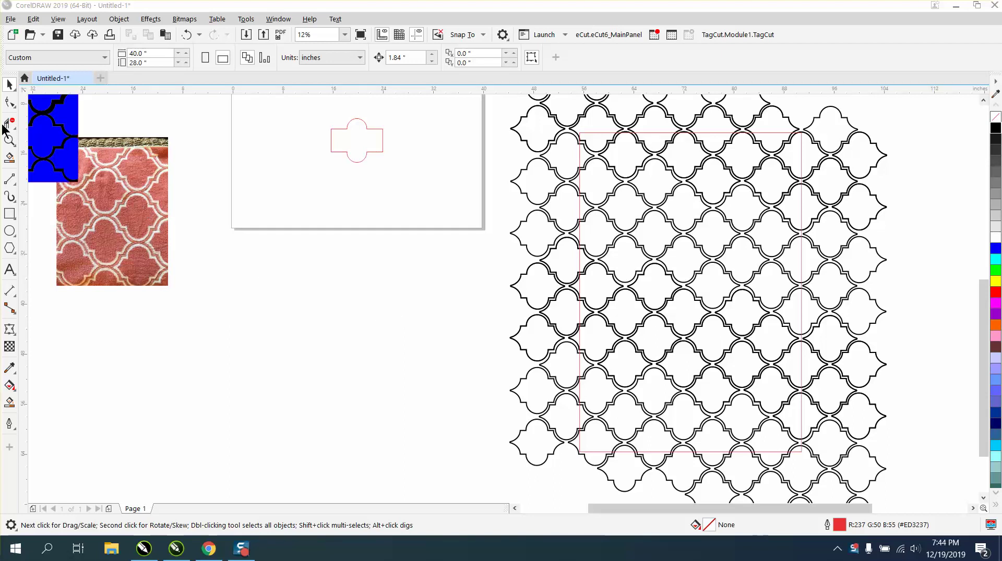
Zoom in on the pink fabric photo and the black lattice, then close in on the small pink tile
{"action": "left_click", "coordinate": [9, 141]}
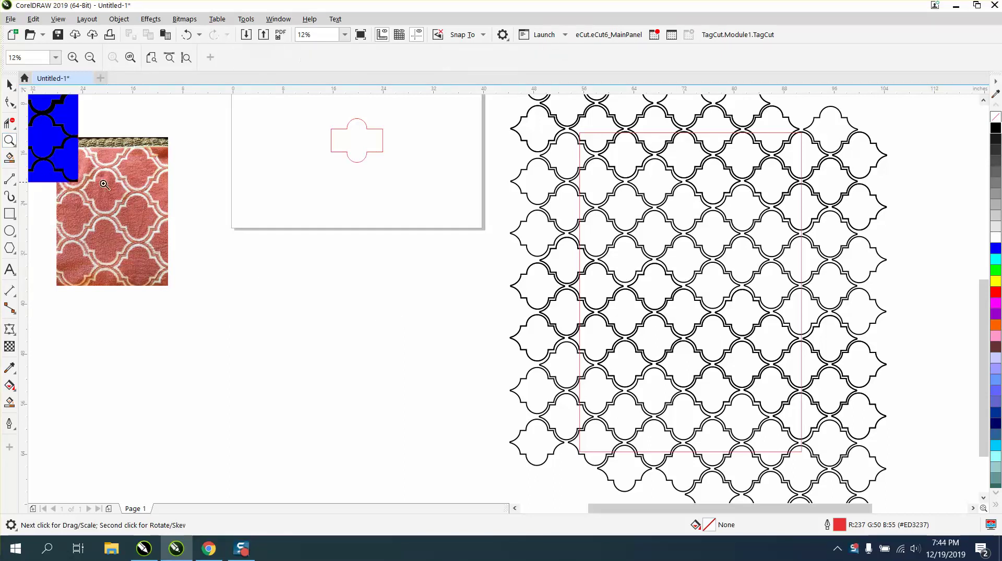
{"action": "left_click_drag", "start_coordinate": [86, 174], "coordinate": [200, 269]}
{"action": "key", "text": "F4"}
{"action": "left_click_drag", "start_coordinate": [468, 191], "coordinate": [570, 237]}
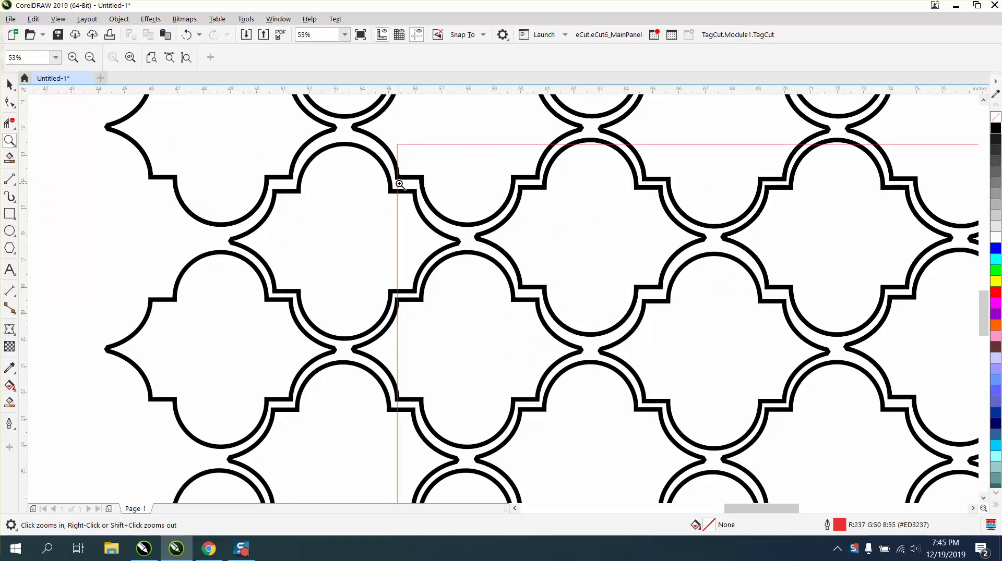
{"action": "scroll", "coordinate": [469, 208], "scroll_direction": "down", "scroll_amount": 4}
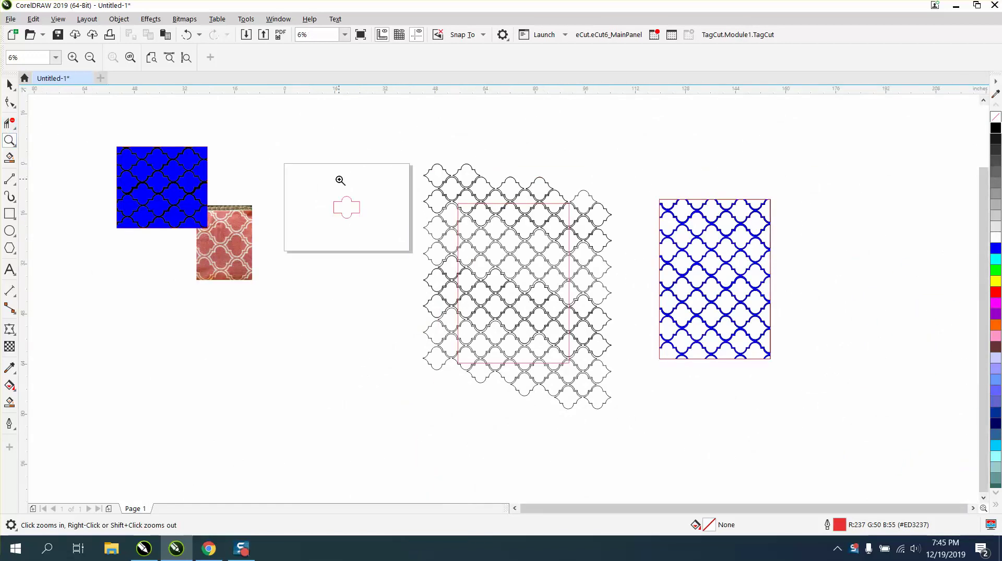
{"action": "left_click_drag", "start_coordinate": [322, 180], "coordinate": [423, 229]}
Move the pink tile shape further right and mirror it horizontally, deleting the stray copy
{"action": "left_click", "coordinate": [9, 84]}
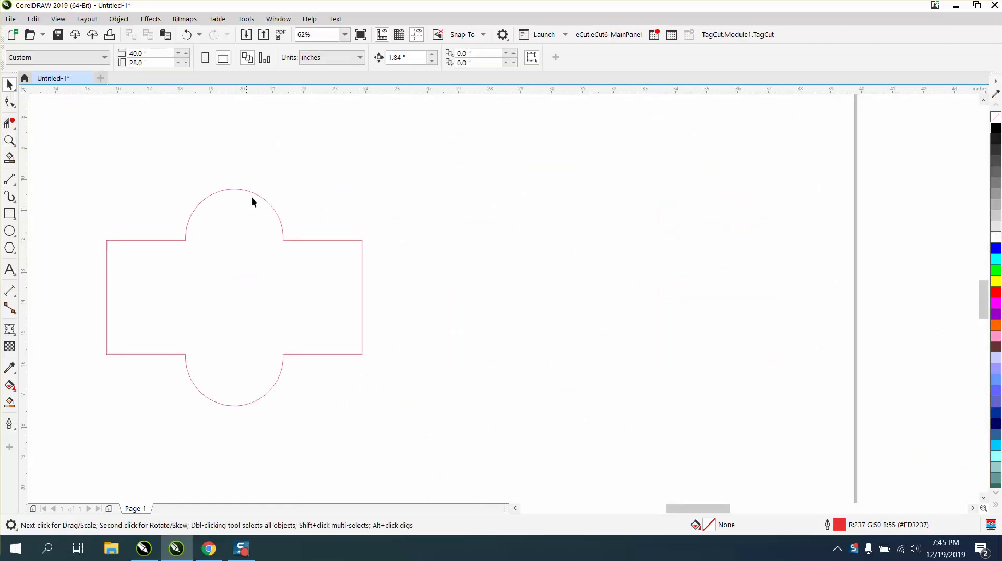
{"action": "left_click_drag", "start_coordinate": [285, 227], "coordinate": [432, 220]}
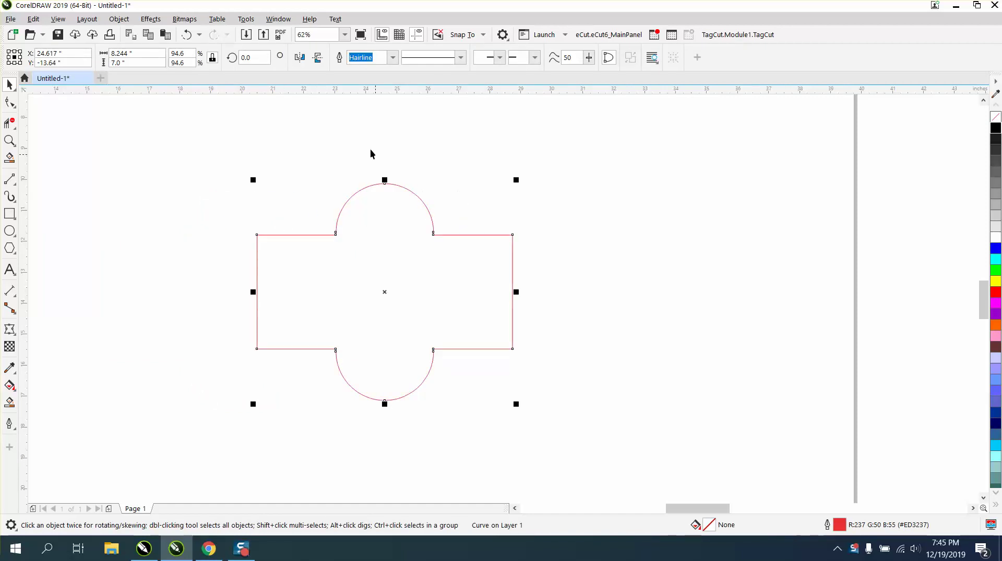
{"action": "left_click", "coordinate": [302, 58]}
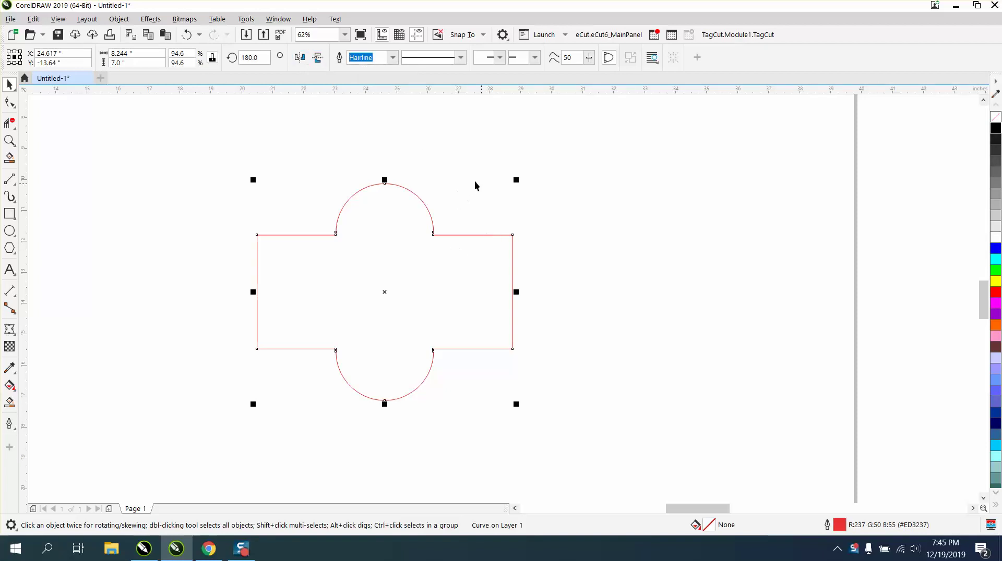
{"action": "left_click_drag", "start_coordinate": [396, 297], "coordinate": [623, 286]}
{"action": "key", "text": "Delete"}
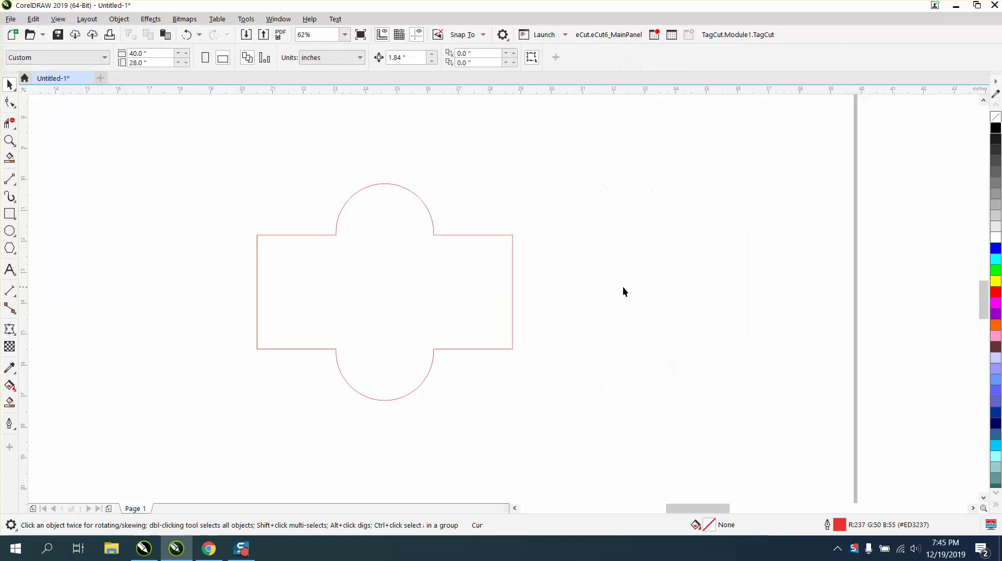
{"action": "left_click", "coordinate": [513, 254]}
{"action": "left_click", "coordinate": [420, 110]}
Set the nudge distance to 1 inch
{"action": "left_click_drag", "start_coordinate": [409, 58], "coordinate": [380, 62]}
{"action": "type", "text": "1"}
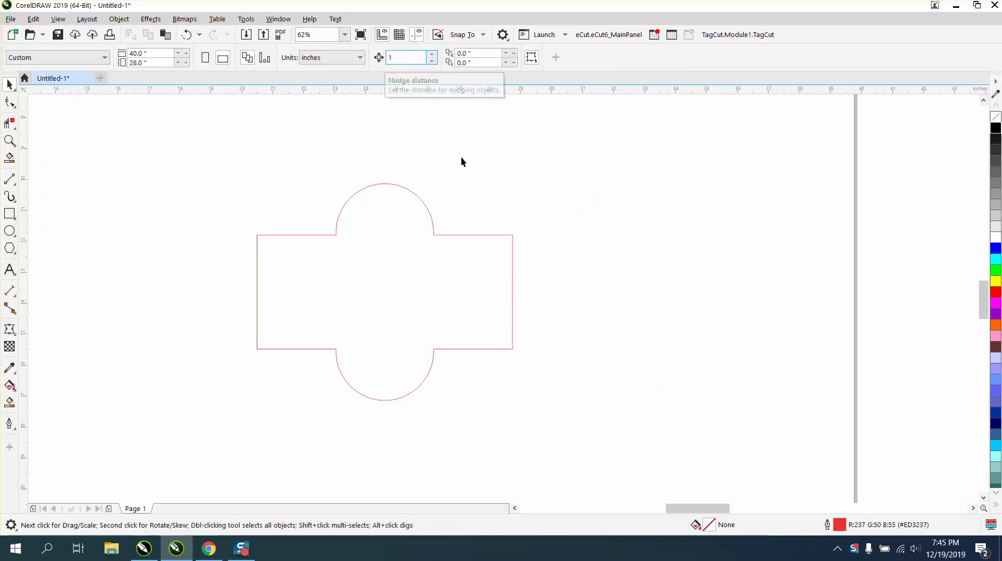
{"action": "key", "text": "Return"}
{"action": "left_click", "coordinate": [415, 196]}
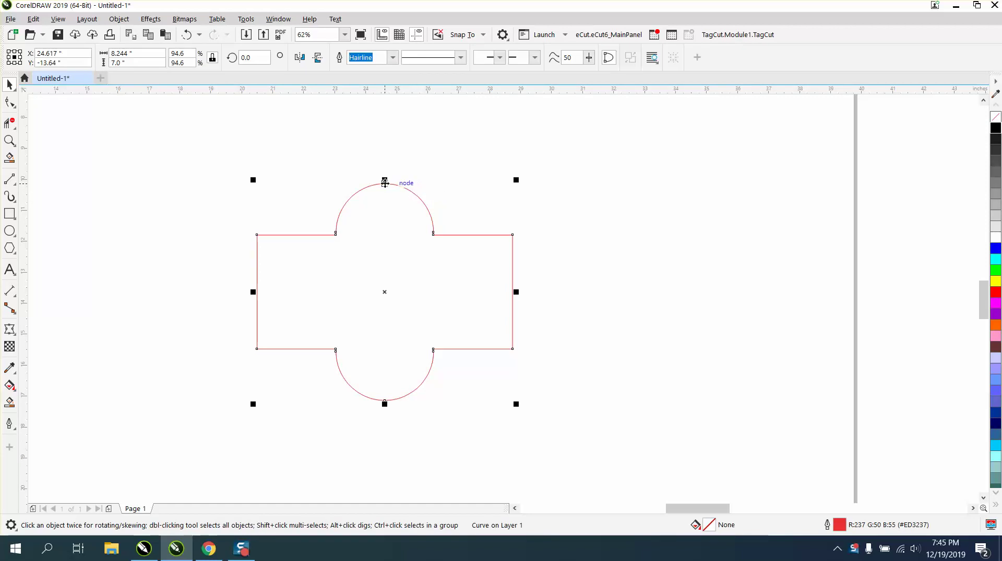
Place a tile copy below-right, snapping its arc onto the original tile's corner
{"action": "left_click_drag", "start_coordinate": [336, 233], "coordinate": [434, 351]}
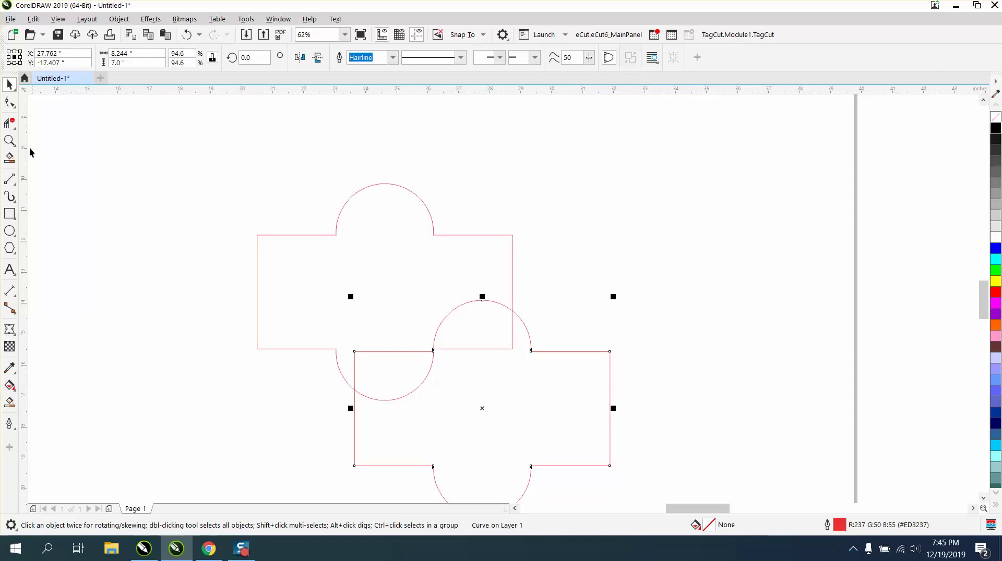
{"action": "left_click", "coordinate": [10, 141]}
{"action": "left_click_drag", "start_coordinate": [382, 329], "coordinate": [684, 488]}
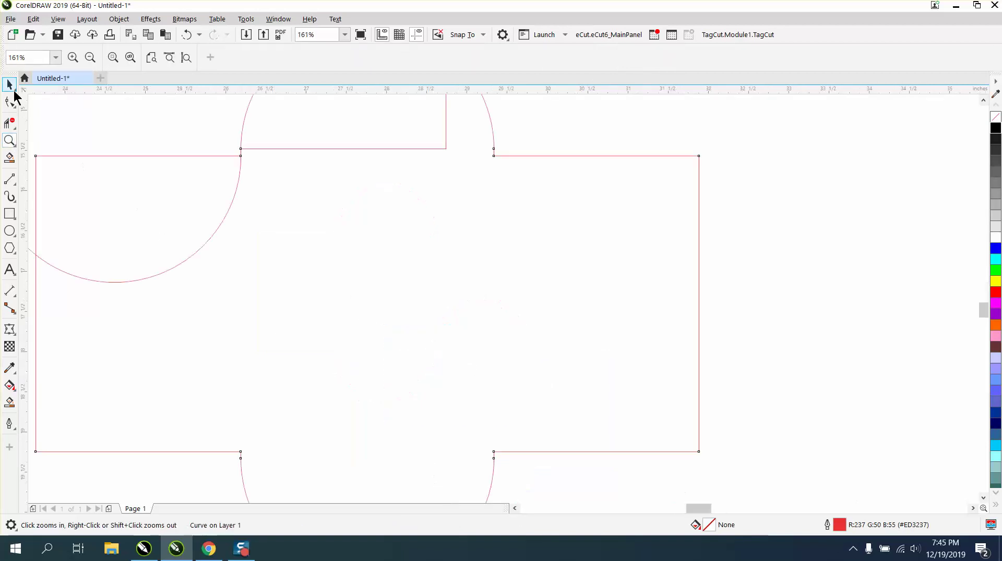
{"action": "left_click", "coordinate": [10, 84]}
{"action": "mouse_move", "coordinate": [243, 163]}
{"action": "left_mouse_down"}
{"action": "mouse_move", "coordinate": [337, 248]}
{"action": "mouse_move", "coordinate": [244, 154]}
{"action": "left_mouse_up"}
{"action": "scroll", "coordinate": [363, 195], "scroll_direction": "down", "scroll_amount": 3}
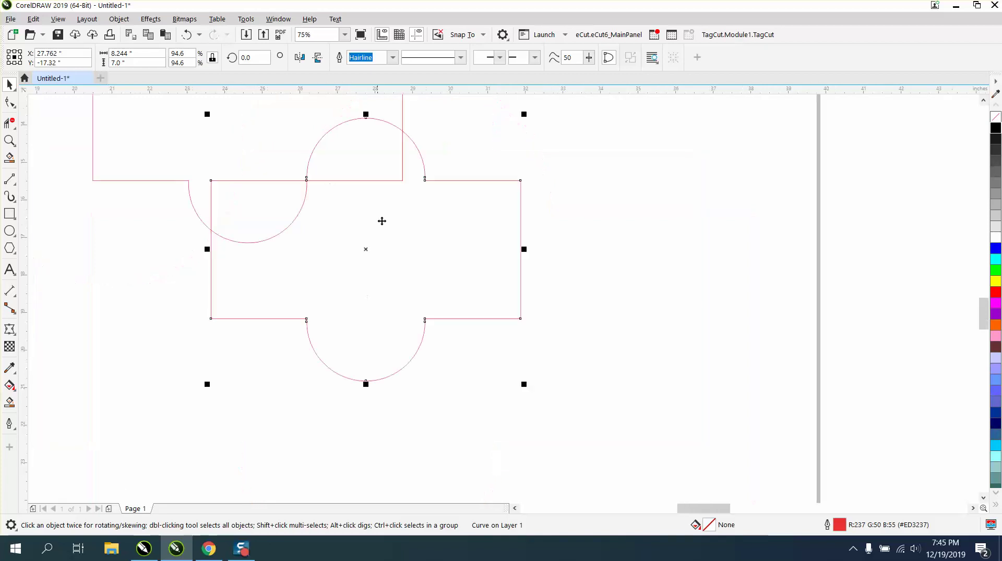
{"action": "scroll", "coordinate": [647, 249], "scroll_direction": "down", "scroll_amount": 1}
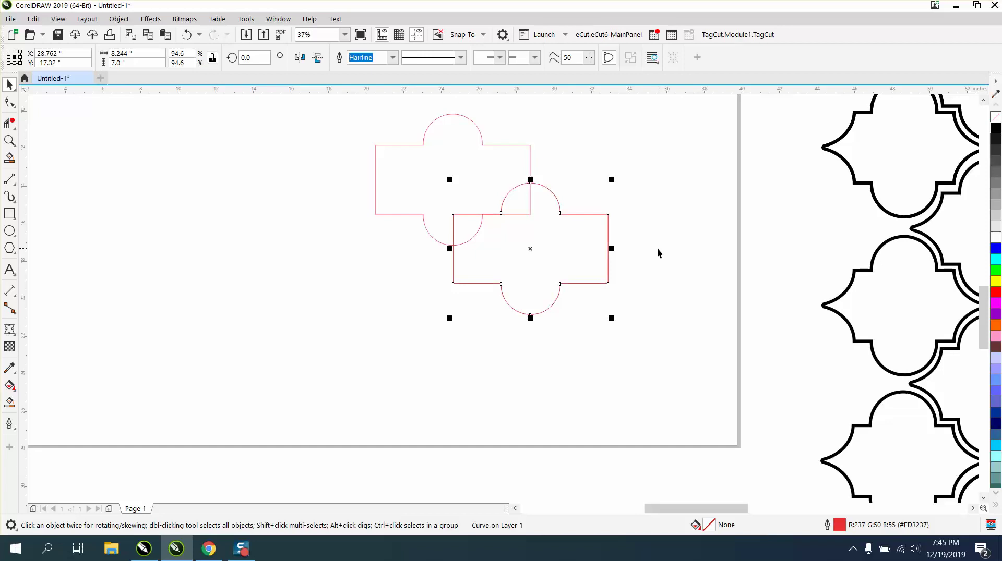
{"action": "key", "text": "Escape"}
Place a second copy above-right, line it up with its neighbours and nudge it 1 inch right
{"action": "left_click_drag", "start_coordinate": [504, 283], "coordinate": [528, 183]}
{"action": "left_click", "coordinate": [9, 140]}
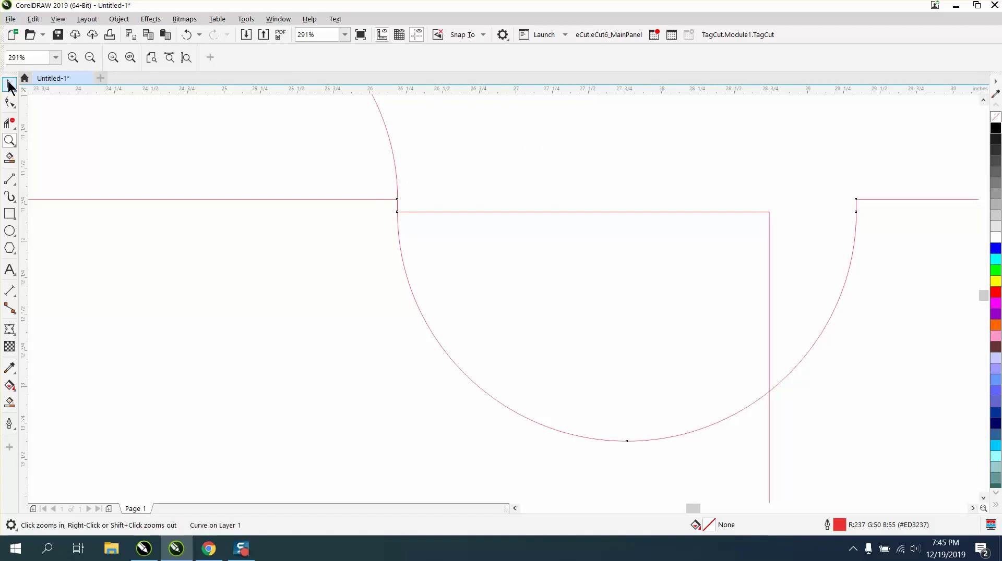
{"action": "left_click", "coordinate": [10, 85]}
{"action": "left_click", "coordinate": [532, 150]}
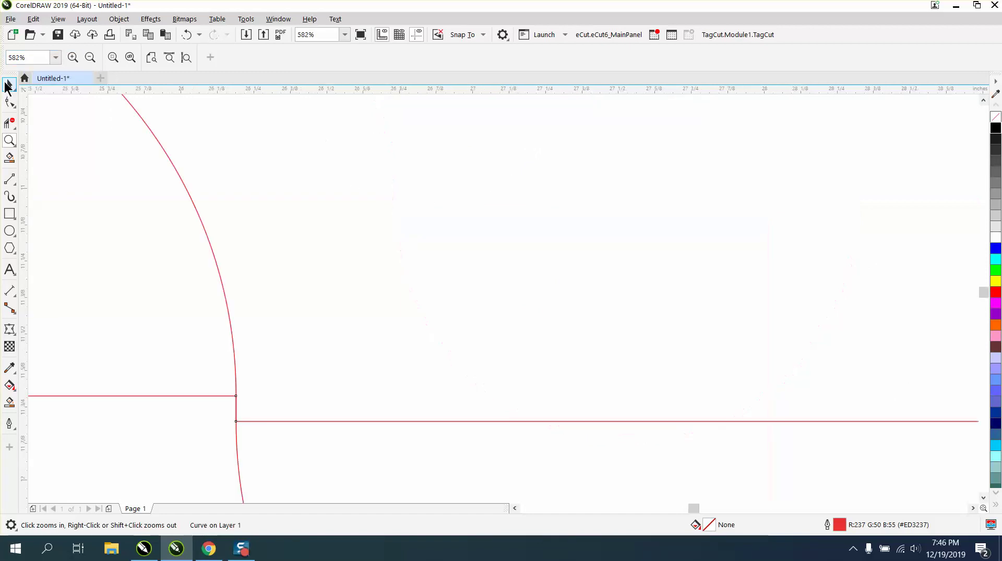
{"action": "left_click", "coordinate": [8, 85]}
{"action": "scroll", "coordinate": [300, 152], "scroll_direction": "down", "scroll_amount": 4}
{"action": "left_click", "coordinate": [591, 240]}
{"action": "left_click", "coordinate": [575, 208]}
{"action": "left_click_drag", "start_coordinate": [303, 214], "coordinate": [283, 222]}
{"action": "scroll", "coordinate": [538, 259], "scroll_direction": "down", "scroll_amount": 2}
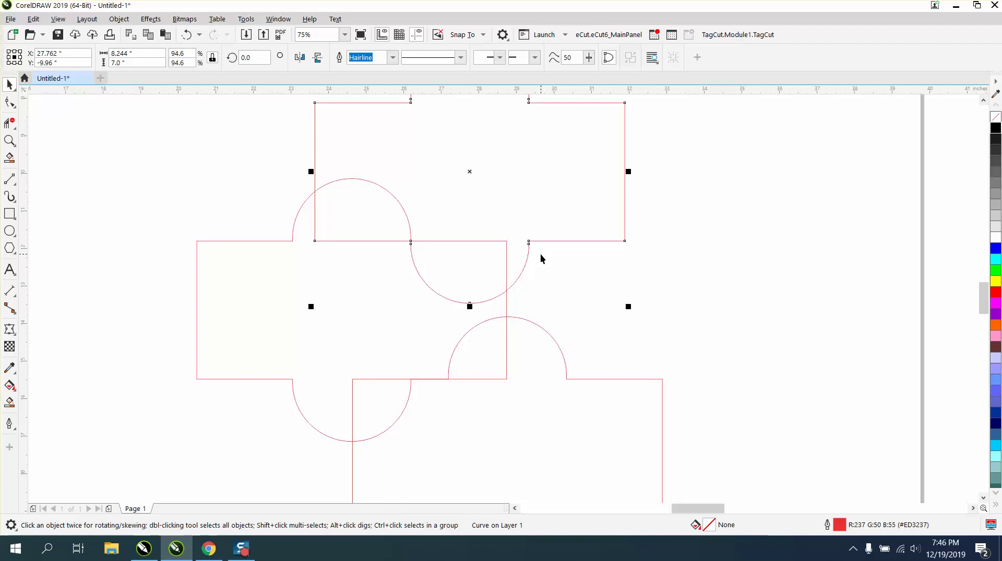
{"action": "key", "text": "Right"}
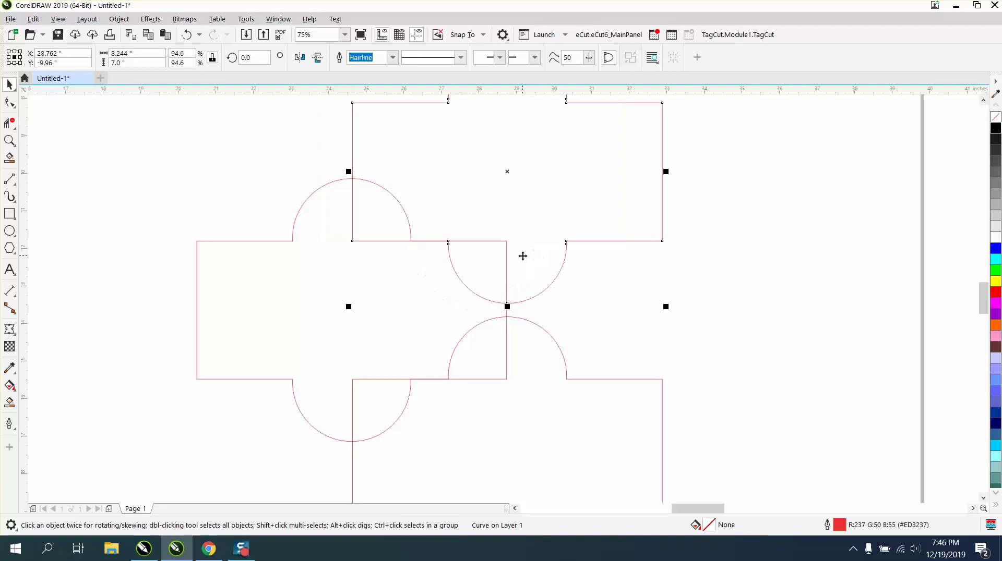
{"action": "scroll", "coordinate": [514, 257], "scroll_direction": "down", "scroll_amount": 2}
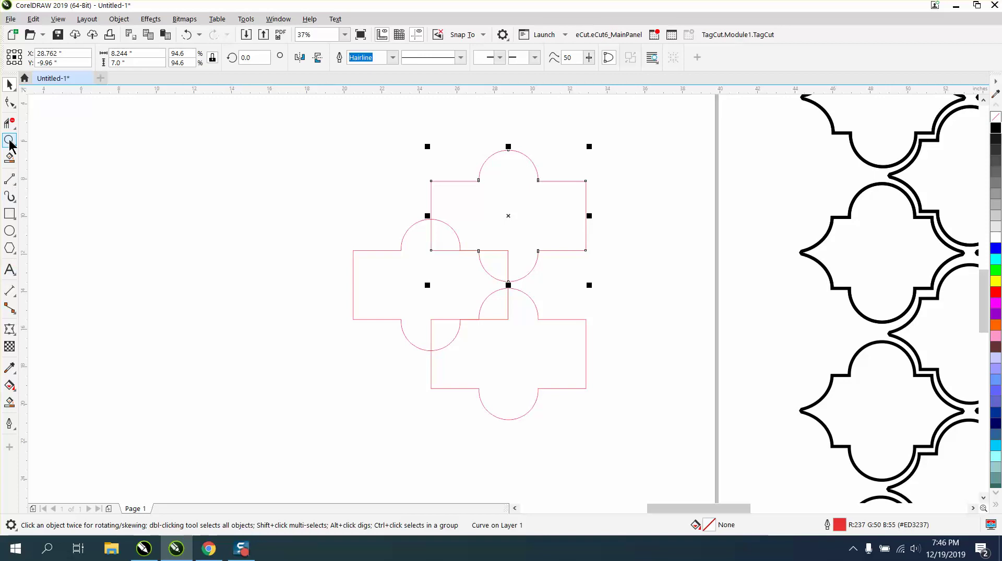
Trim the crossing segments, smart-fill the enclosed area, and give that shape no fill and a black outline
{"action": "left_click", "coordinate": [9, 123]}
{"action": "left_click_drag", "start_coordinate": [432, 244], "coordinate": [436, 331]}
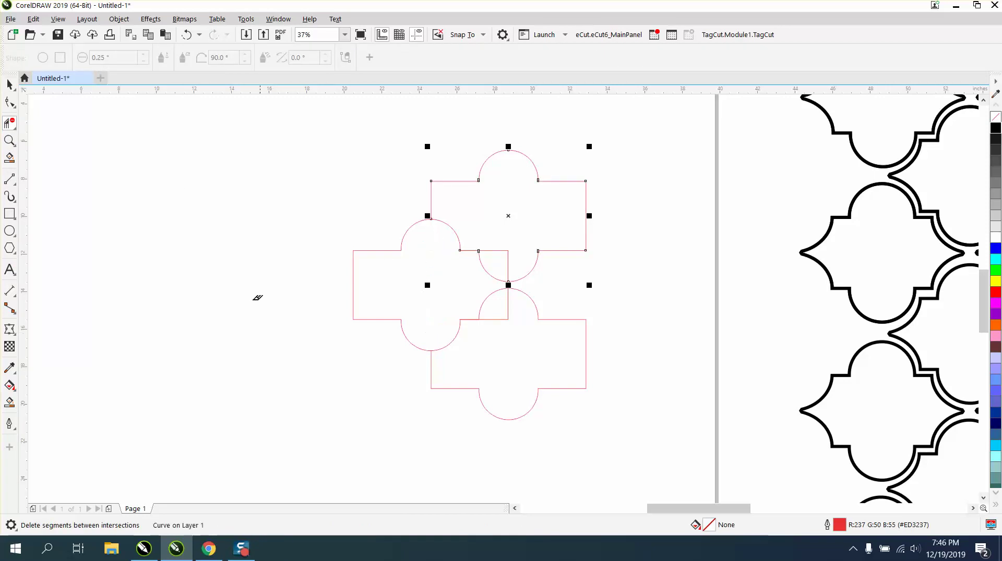
{"action": "left_click", "coordinate": [9, 402]}
{"action": "left_click", "coordinate": [437, 263]}
{"action": "left_click", "coordinate": [10, 84]}
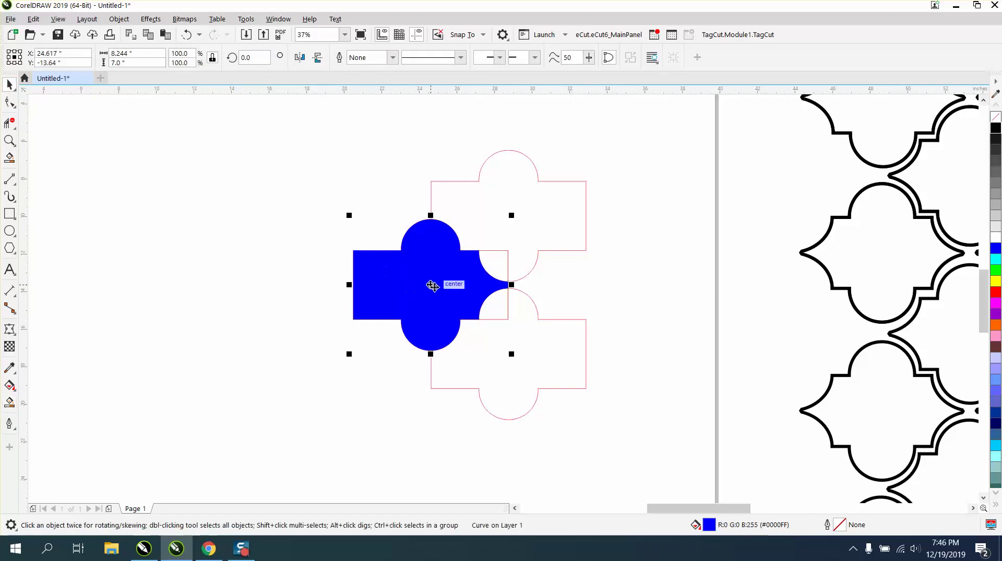
{"action": "left_click_drag", "start_coordinate": [432, 288], "coordinate": [252, 271]}
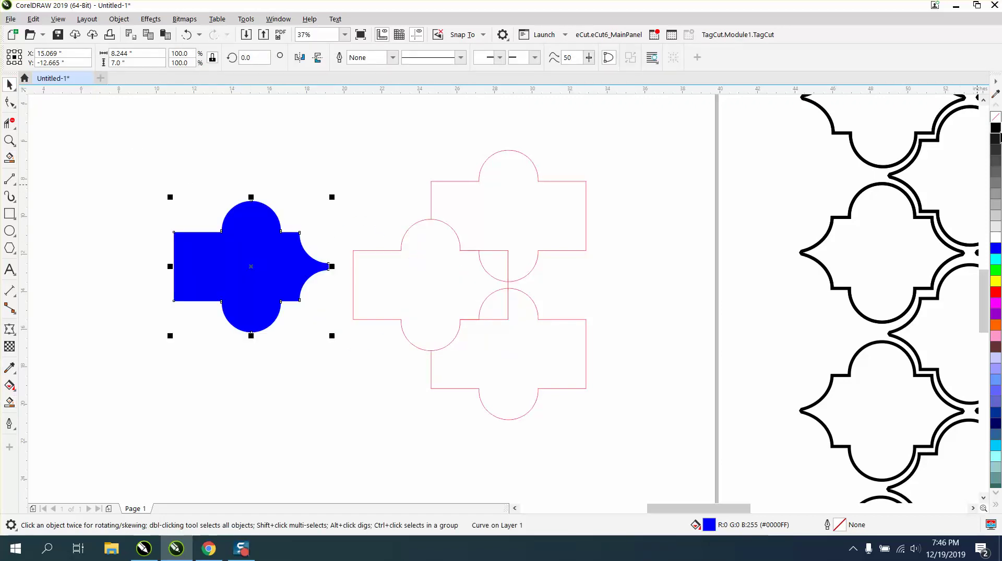
{"action": "left_click", "coordinate": [996, 117]}
{"action": "right_click", "coordinate": [995, 128]}
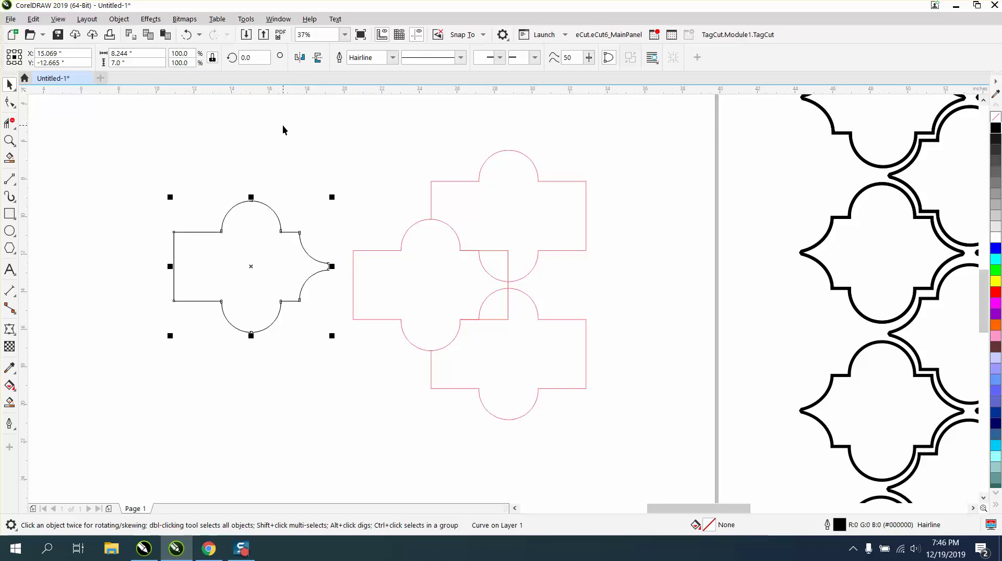
Smart-fill the overlap region blue, move it aside, and delete the black construction outline
{"action": "left_click", "coordinate": [299, 57]}
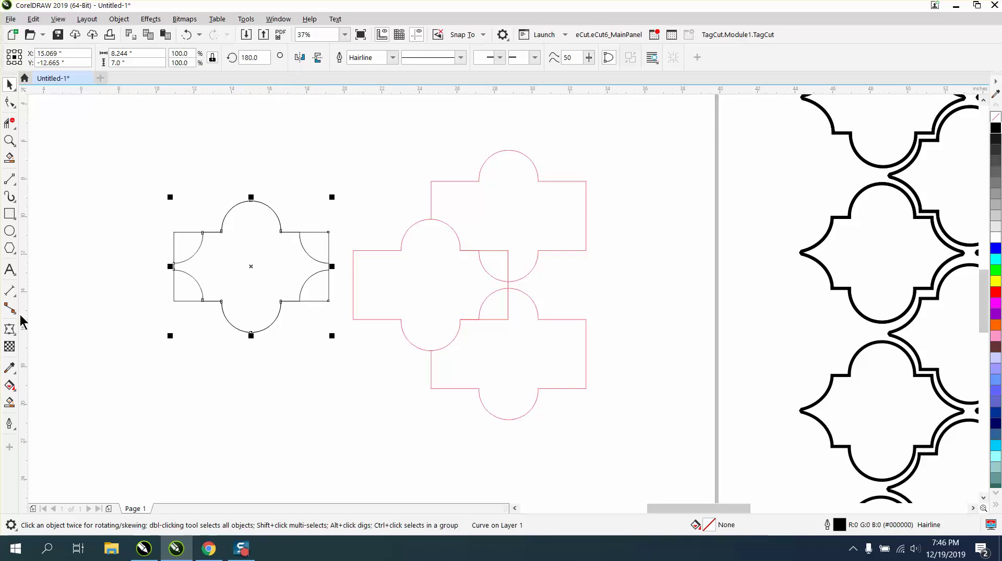
{"action": "left_click", "coordinate": [13, 390]}
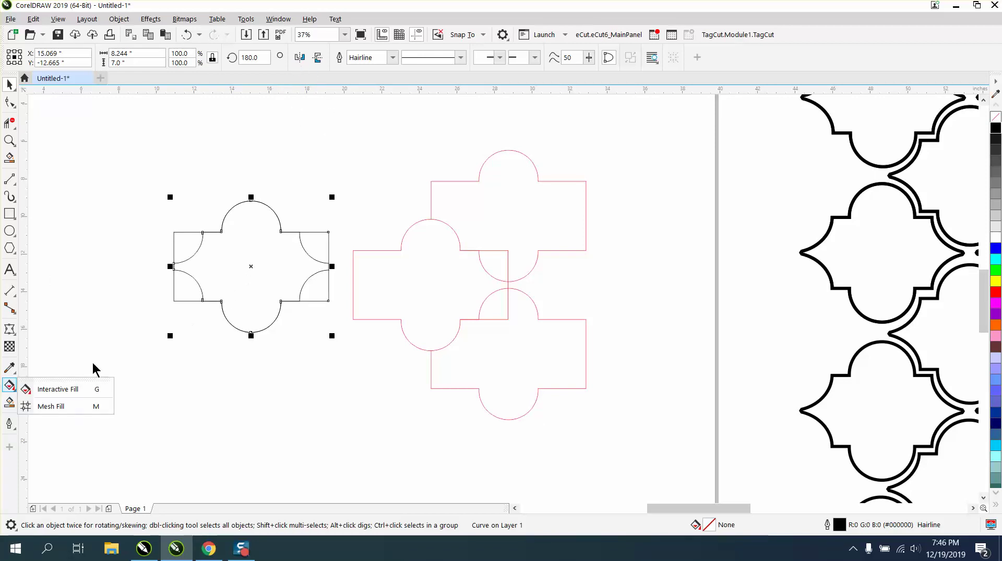
{"action": "left_click", "coordinate": [10, 403]}
{"action": "left_click", "coordinate": [257, 250]}
{"action": "left_click", "coordinate": [9, 84]}
{"action": "left_click_drag", "start_coordinate": [261, 260], "coordinate": [310, 372]}
{"action": "left_click_drag", "start_coordinate": [147, 191], "coordinate": [651, 338]}
{"action": "key", "text": "Delete"}
Delete the three red construction outlines, move the blue tile into place and remove its fill
{"action": "left_click", "coordinate": [505, 311]}
{"action": "key", "text": "Delete"}
{"action": "left_click", "coordinate": [506, 285]}
{"action": "key", "text": "Delete"}
{"action": "left_click", "coordinate": [506, 269]}
{"action": "key", "text": "Delete"}
{"action": "left_click_drag", "start_coordinate": [328, 370], "coordinate": [403, 236]}
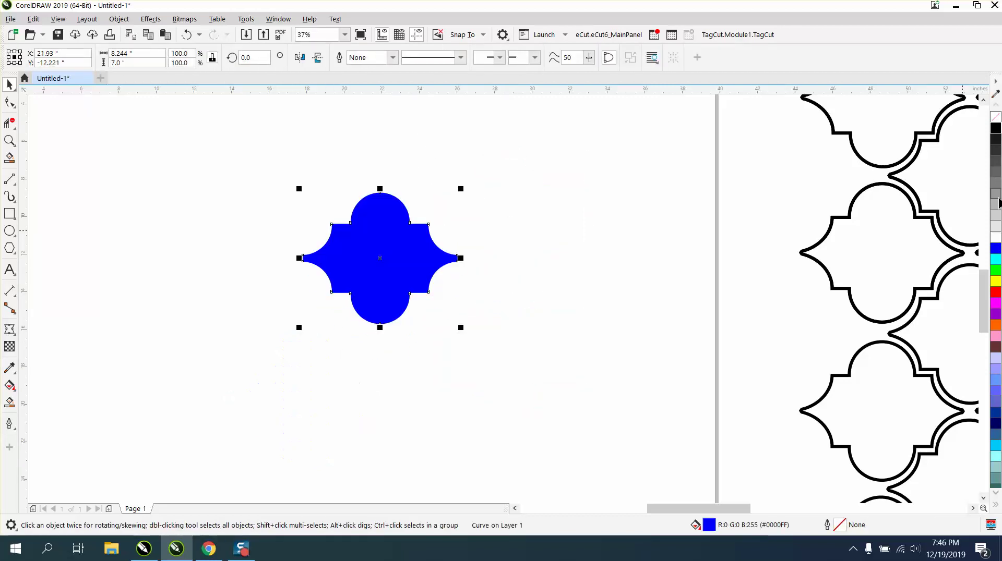
{"action": "left_click", "coordinate": [994, 123]}
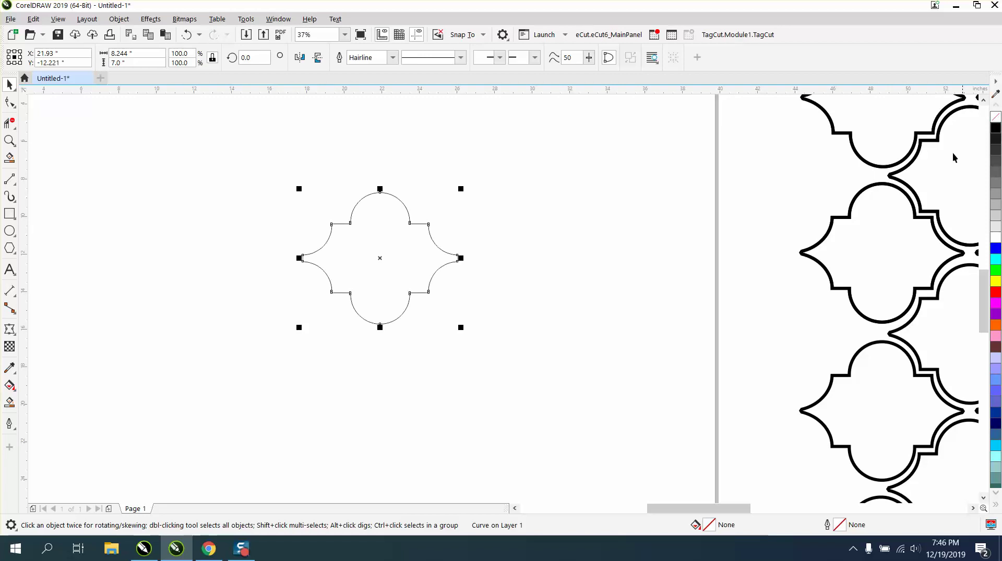
Give the tile a black outline and snap a copy against it by its node
{"action": "right_click", "coordinate": [995, 128]}
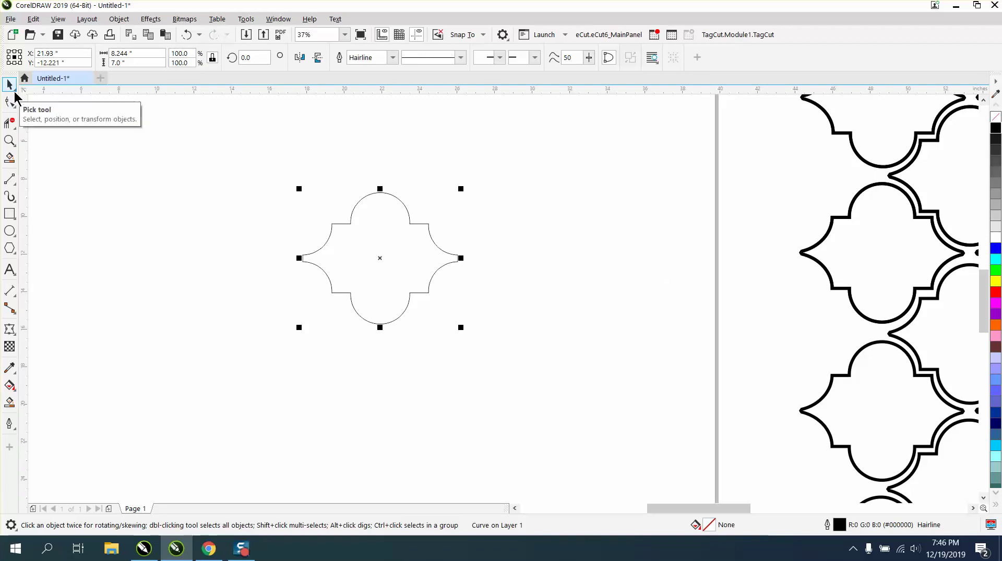
{"action": "left_click", "coordinate": [13, 95]}
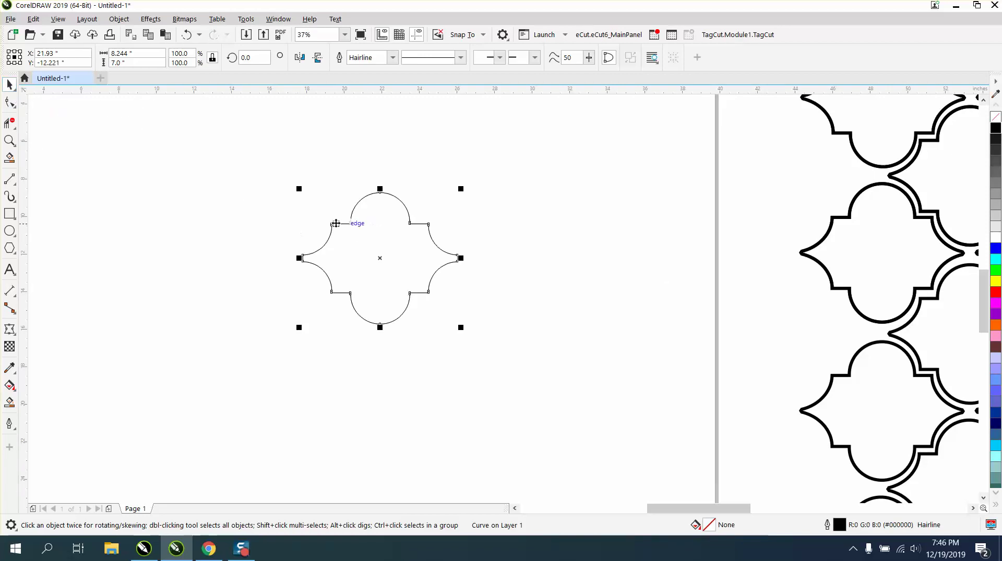
{"action": "left_click_drag", "start_coordinate": [331, 224], "coordinate": [556, 378]}
{"action": "left_click", "coordinate": [9, 141]}
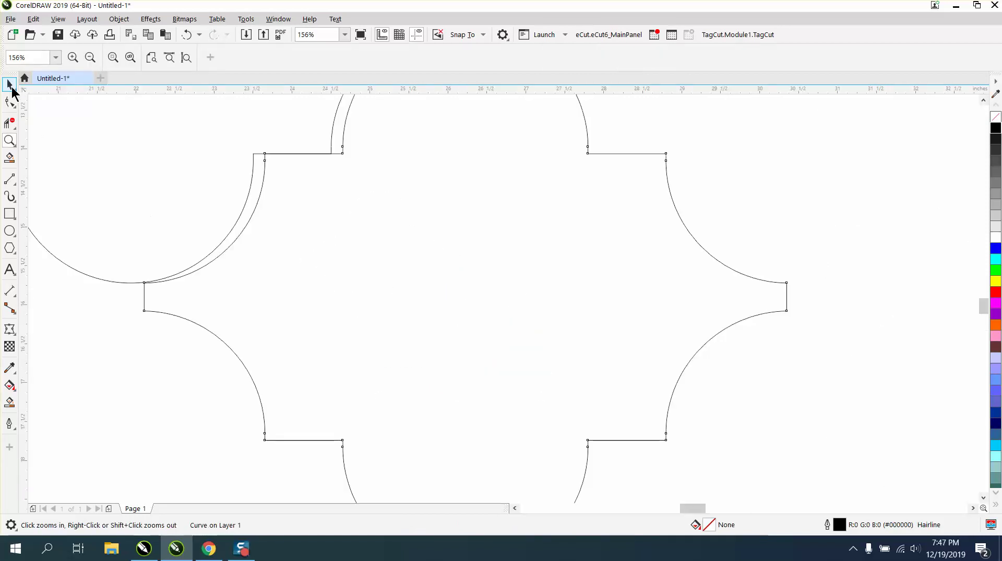
{"action": "left_click", "coordinate": [10, 84]}
{"action": "left_click_drag", "start_coordinate": [261, 179], "coordinate": [253, 155]}
{"action": "scroll", "coordinate": [329, 208], "scroll_direction": "down", "scroll_amount": 3}
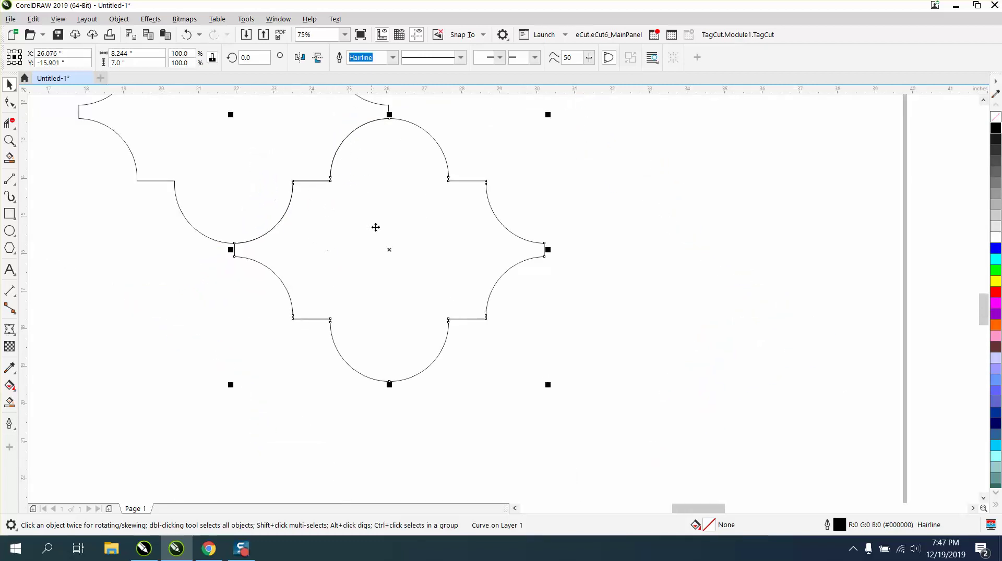
Set the nudge distance to 0.3 inch and nudge the copied tile right and down
{"action": "left_click", "coordinate": [452, 151]}
{"action": "left_click", "coordinate": [388, 57]}
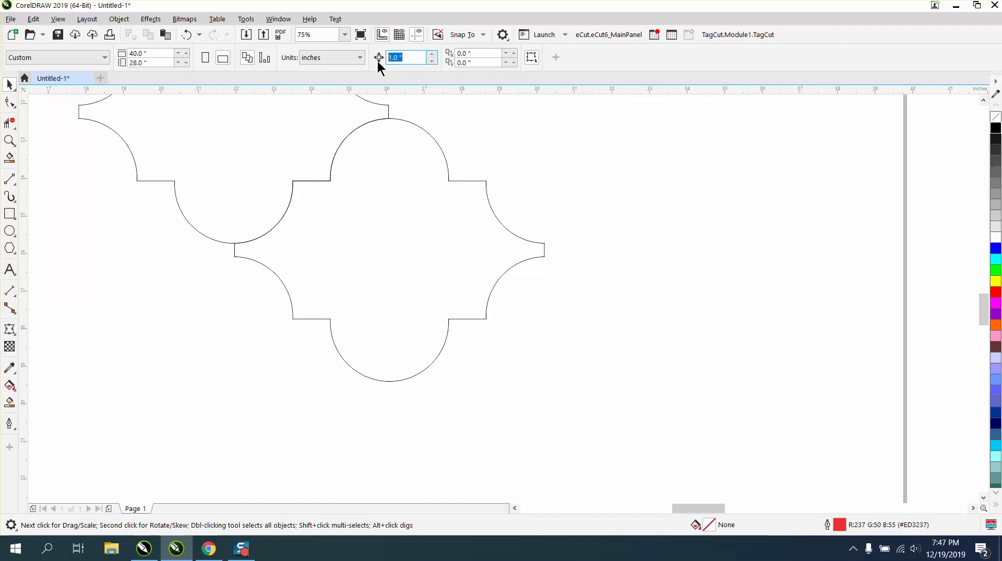
{"action": "type", "text": "0.3"}
{"action": "key", "text": "Return"}
{"action": "left_click", "coordinate": [459, 181]}
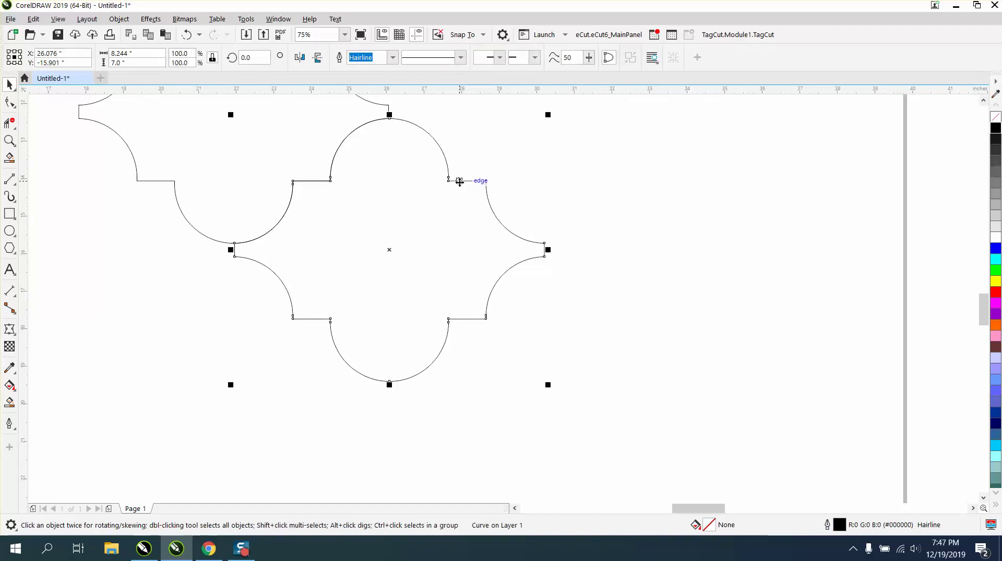
{"action": "key", "text": "Down"}
{"action": "key", "text": "Right"}
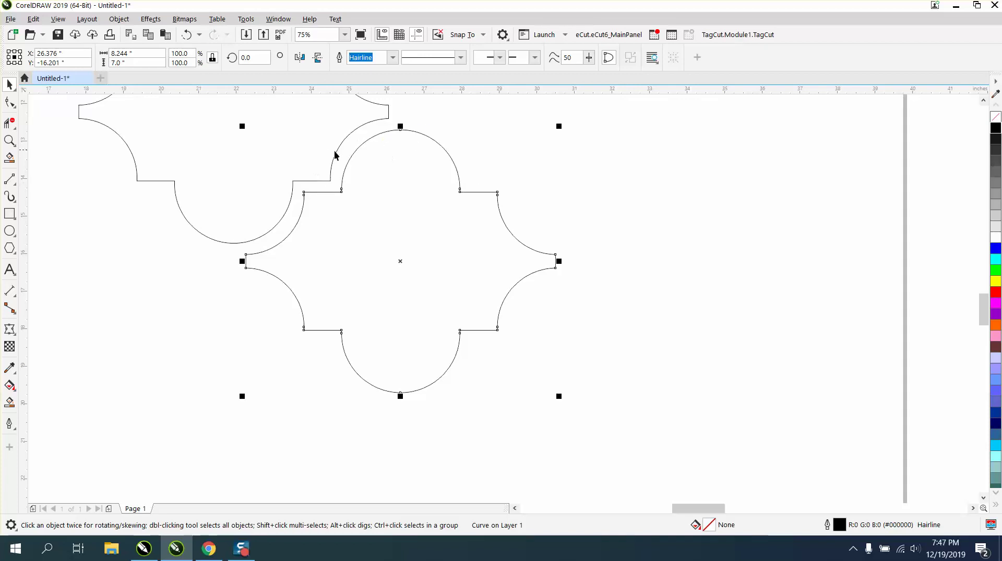
{"action": "scroll", "coordinate": [329, 165], "scroll_direction": "down", "scroll_amount": 4}
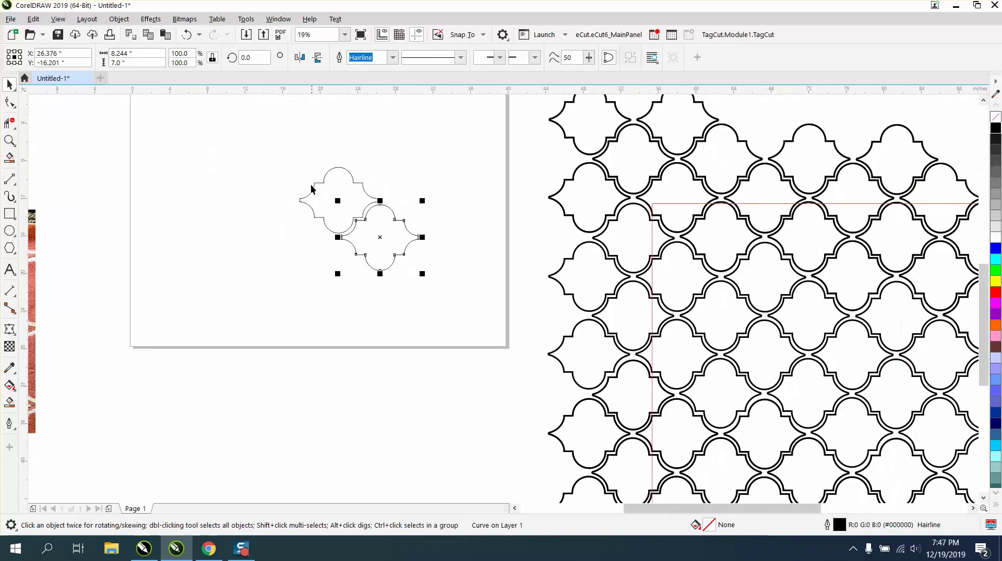
Copy the pair of tiles to the right to make four tiles
{"action": "left_click", "coordinate": [291, 171]}
{"action": "left_click_drag", "start_coordinate": [457, 292], "coordinate": [459, 291]}
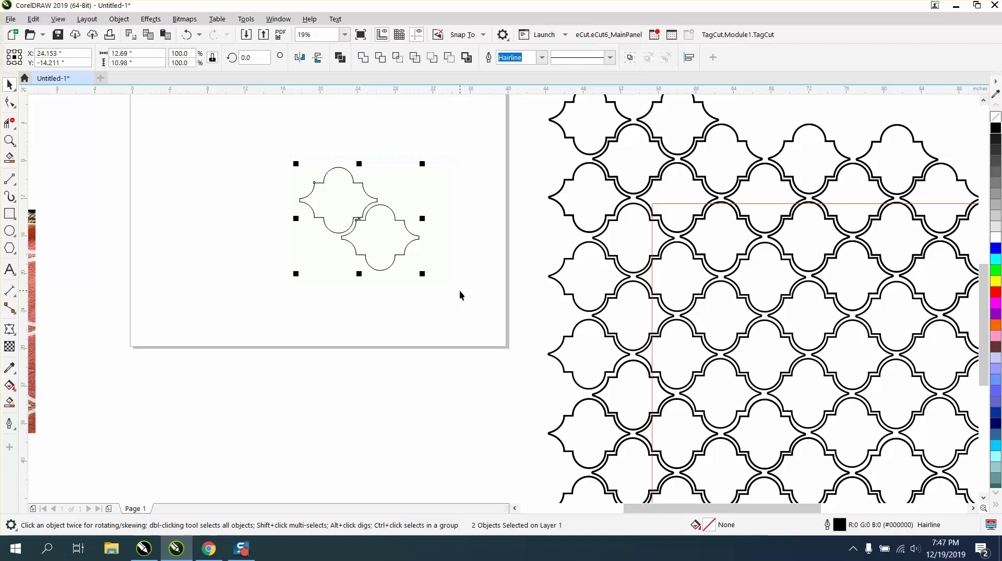
{"action": "left_click_drag", "start_coordinate": [316, 221], "coordinate": [408, 217]}
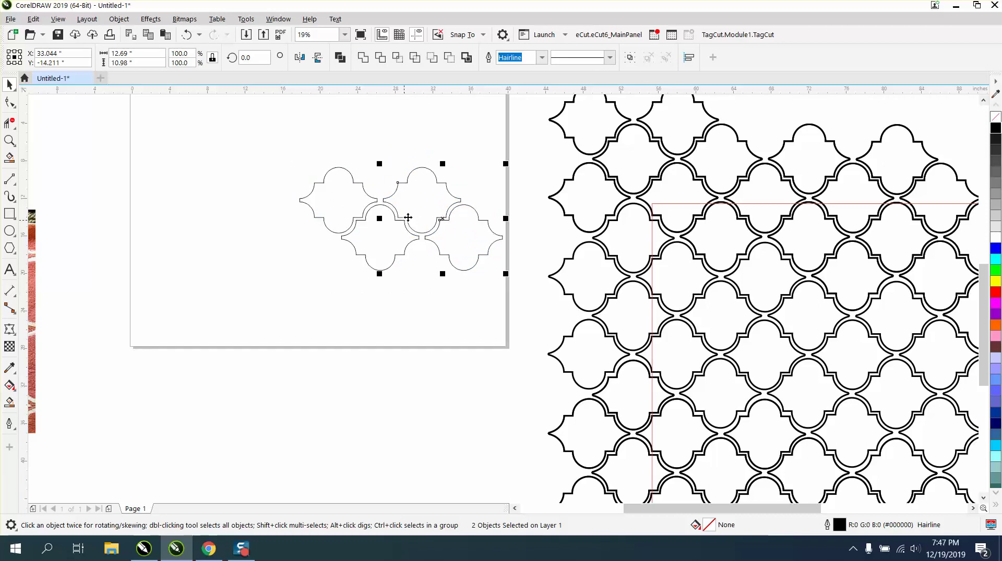
{"action": "left_click", "coordinate": [9, 142]}
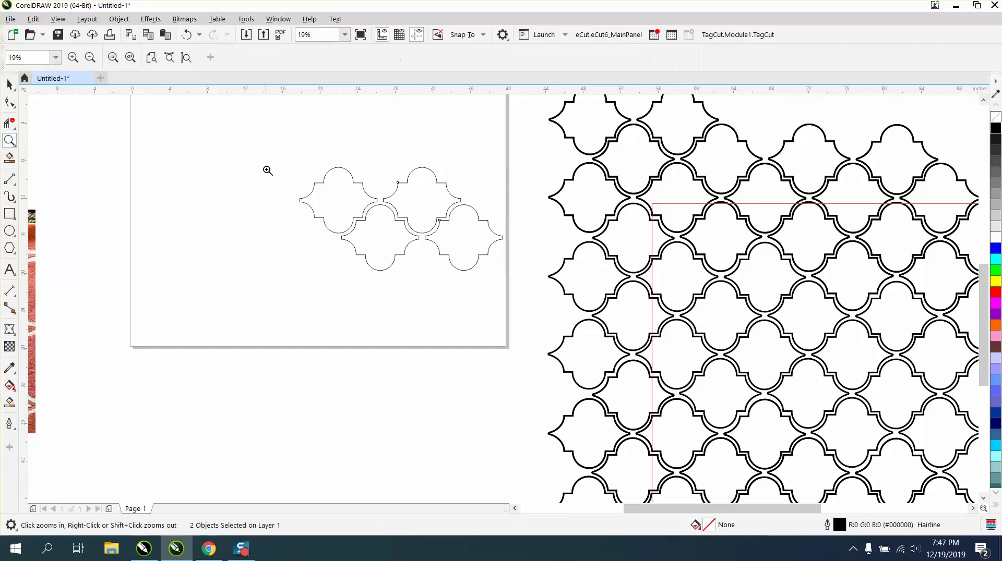
{"action": "left_click_drag", "start_coordinate": [546, 325], "coordinate": [540, 323]}
{"action": "right_click", "coordinate": [185, 214]}
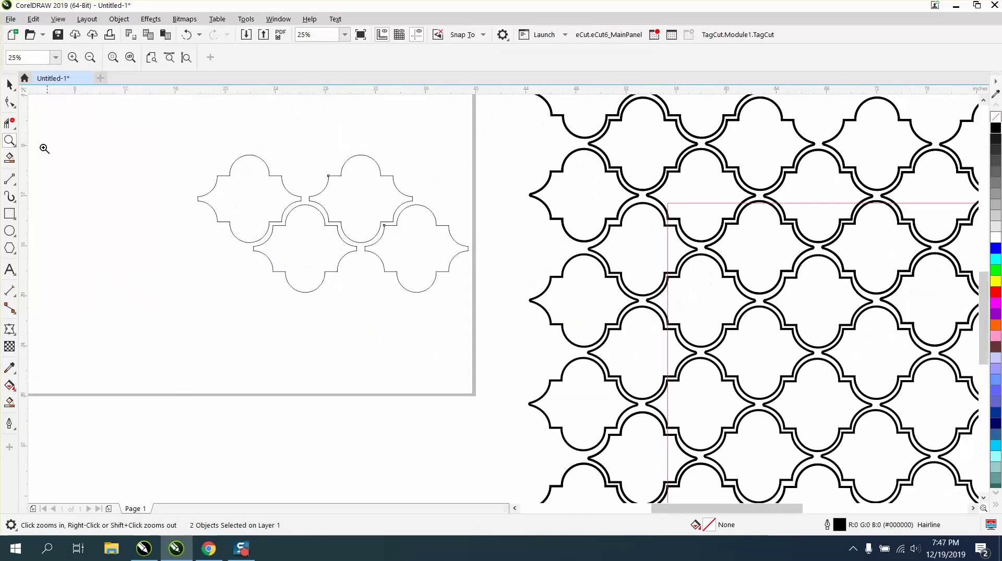
Copy the four tiles below and nudge them right and down to complete eight tiles
{"action": "left_click", "coordinate": [10, 84]}
{"action": "left_click_drag", "start_coordinate": [453, 317], "coordinate": [454, 318]}
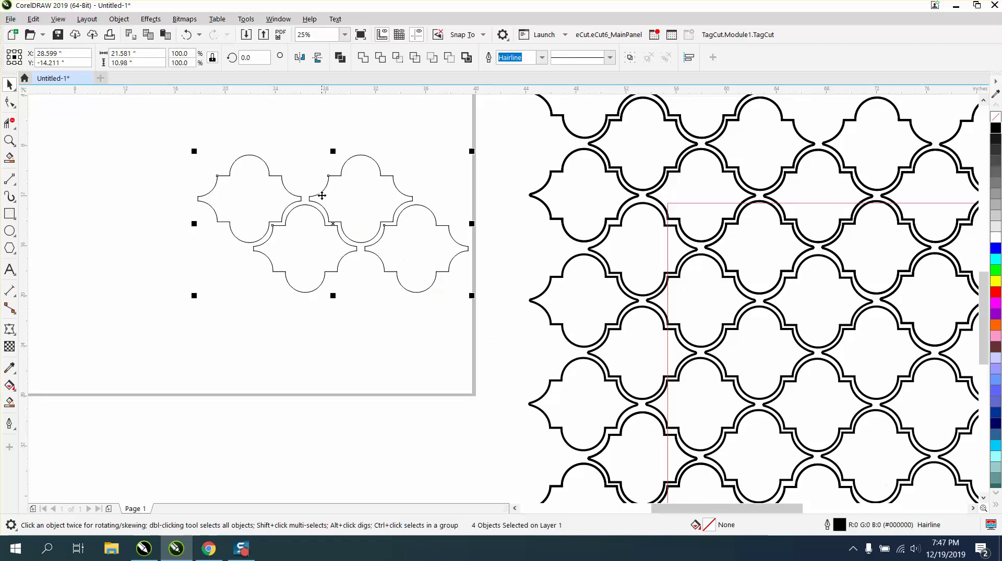
{"action": "left_click_drag", "start_coordinate": [329, 181], "coordinate": [325, 275]}
{"action": "key", "text": "Right"}
{"action": "key", "text": "Right"}
{"action": "key", "text": "Right"}
{"action": "key", "text": "Down"}
{"action": "key", "text": "Down"}
{"action": "key", "text": "Down"}
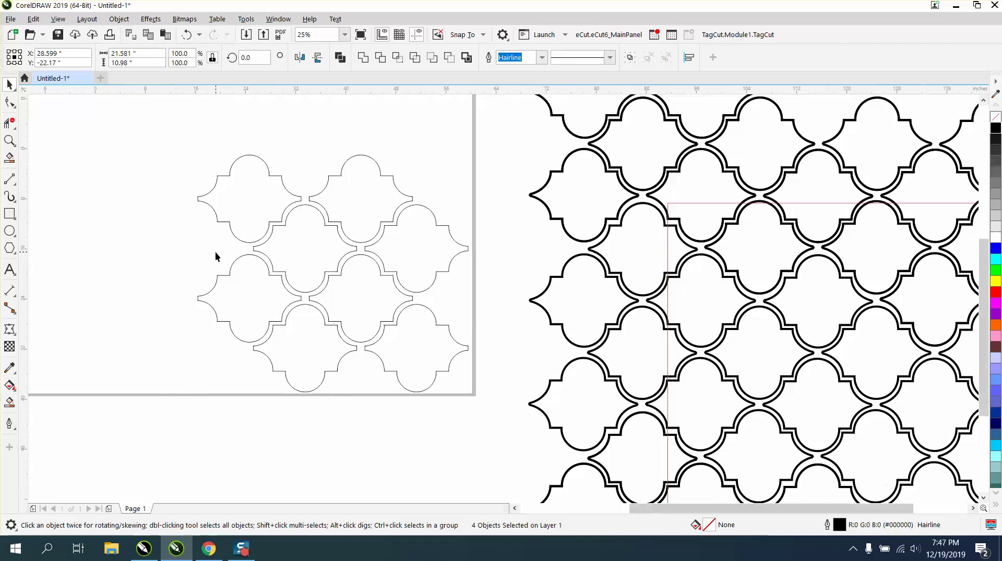
{"action": "scroll", "coordinate": [219, 254], "scroll_direction": "down", "scroll_amount": 2}
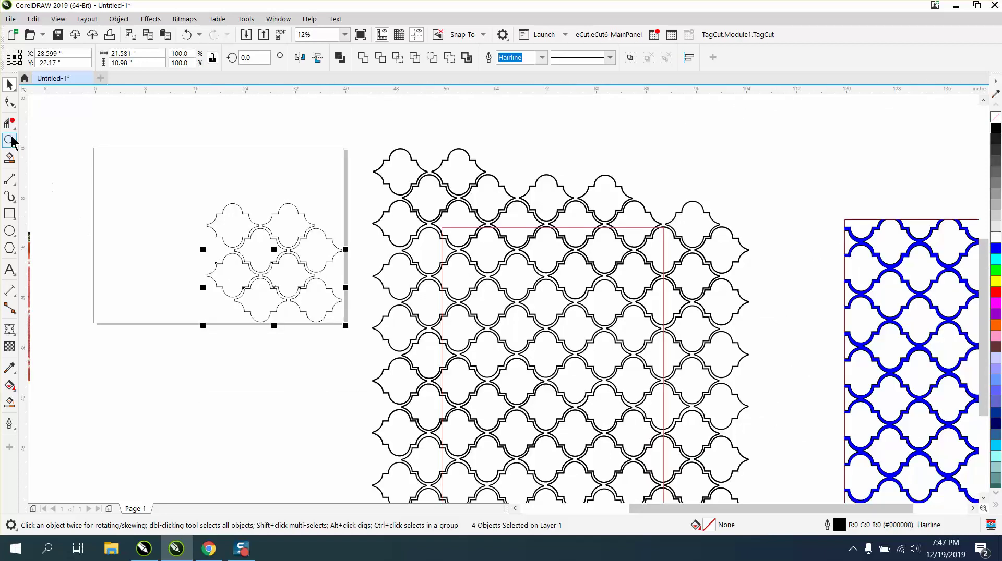
Draw a rectangle over the middle of the lattice and smart-fill the gap band inside it blue
{"action": "left_click", "coordinate": [9, 141]}
{"action": "left_click_drag", "start_coordinate": [391, 322], "coordinate": [210, 207]}
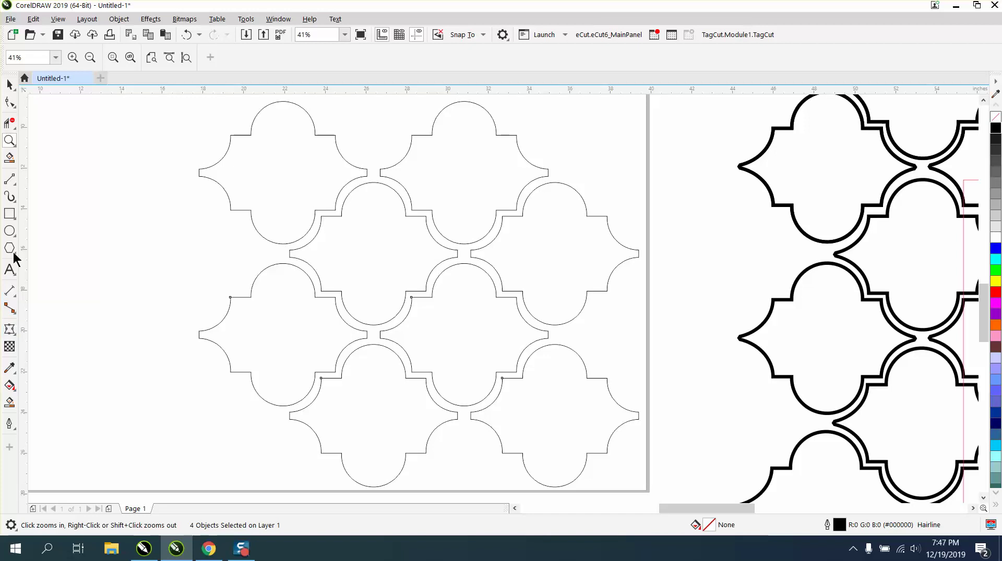
{"action": "left_click", "coordinate": [10, 213]}
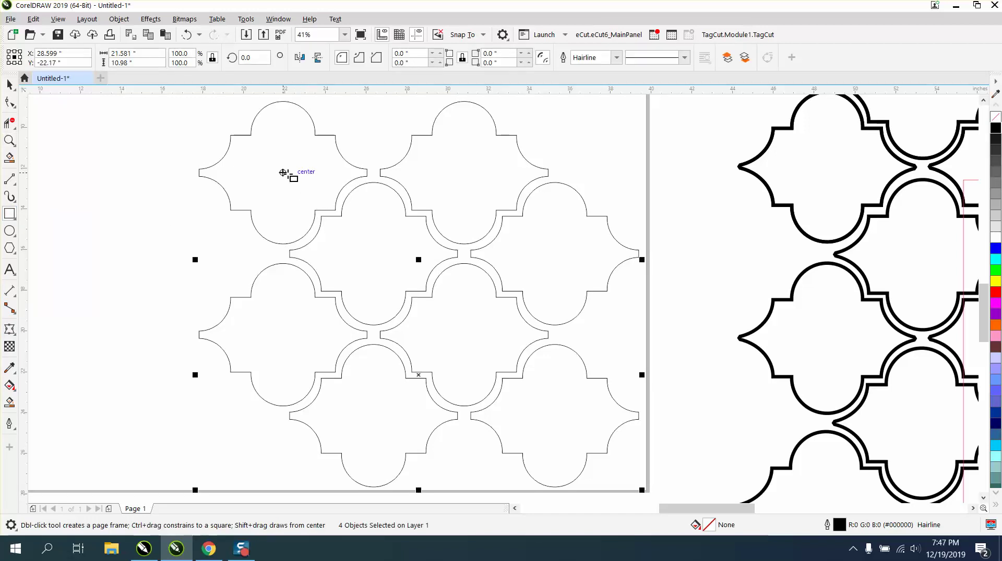
{"action": "mouse_move", "coordinate": [289, 181]}
{"action": "left_mouse_down"}
{"action": "mouse_move", "coordinate": [459, 342]}
{"action": "mouse_move", "coordinate": [548, 372]}
{"action": "left_mouse_up"}
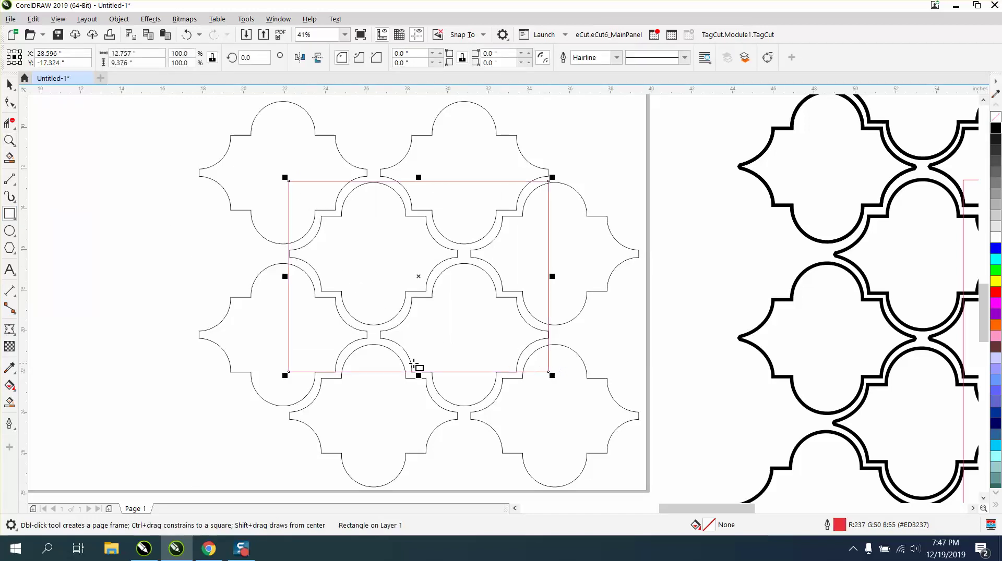
{"action": "left_click", "coordinate": [9, 404]}
{"action": "left_click", "coordinate": [343, 314]}
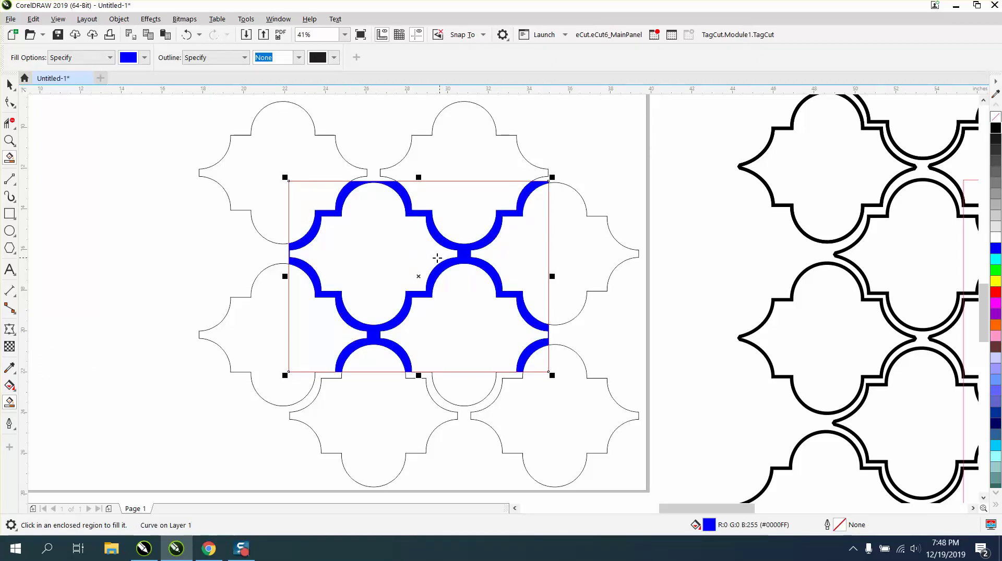
{"action": "scroll", "coordinate": [393, 256], "scroll_direction": "down", "scroll_amount": 2}
{"action": "scroll", "coordinate": [364, 248], "scroll_direction": "down", "scroll_amount": 3}
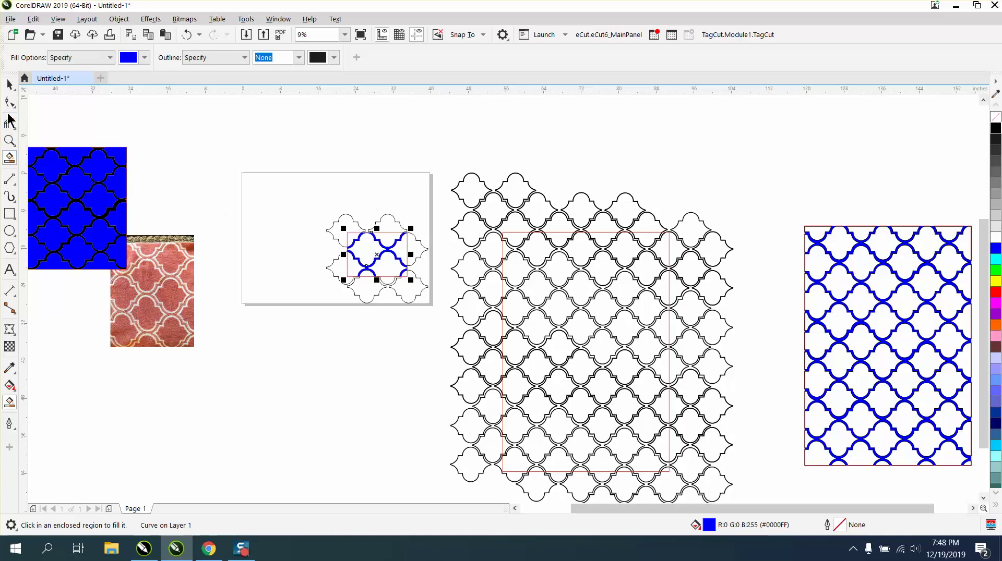
Zoom in on the small tile cluster
{"action": "left_click", "coordinate": [9, 85]}
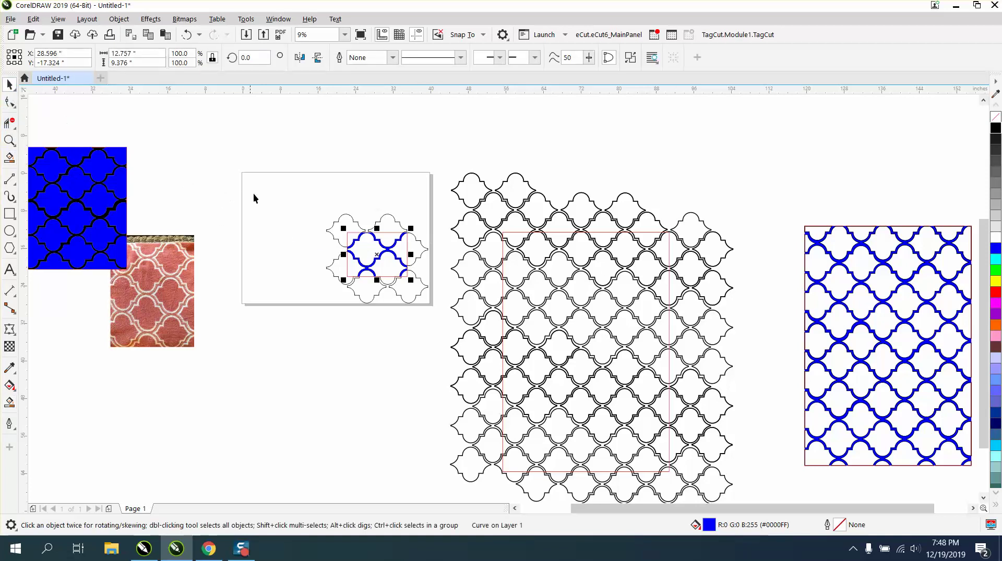
{"action": "left_click", "coordinate": [10, 140]}
{"action": "left_click_drag", "start_coordinate": [316, 207], "coordinate": [493, 314]}
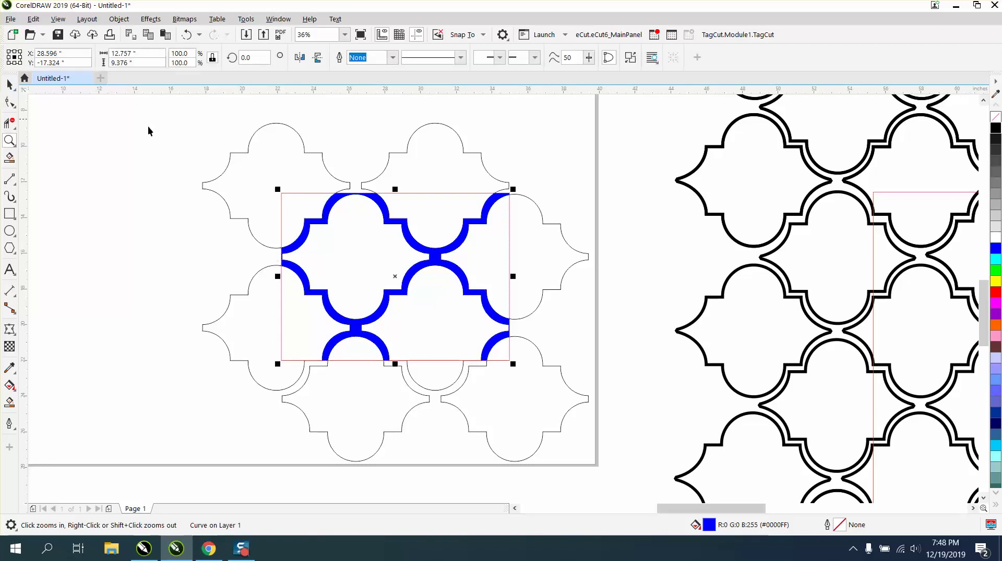
Delete the blue band and the red rectangle, then select all eight tile outlines
{"action": "key", "text": "Delete"}
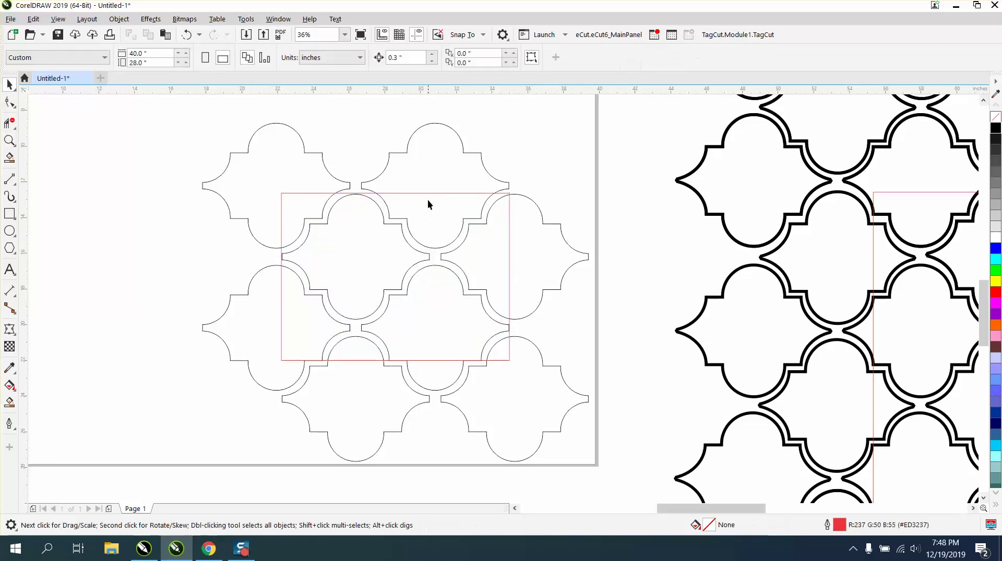
{"action": "left_click", "coordinate": [428, 194]}
{"action": "key", "text": "Delete"}
{"action": "scroll", "coordinate": [427, 193], "scroll_direction": "down", "scroll_amount": 2}
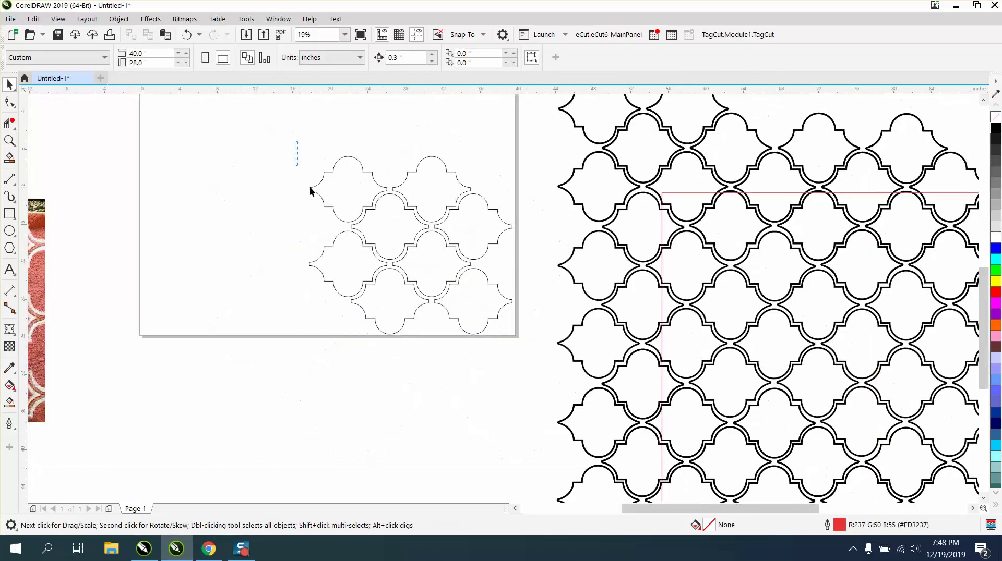
{"action": "left_click_drag", "start_coordinate": [565, 361], "coordinate": [564, 361]}
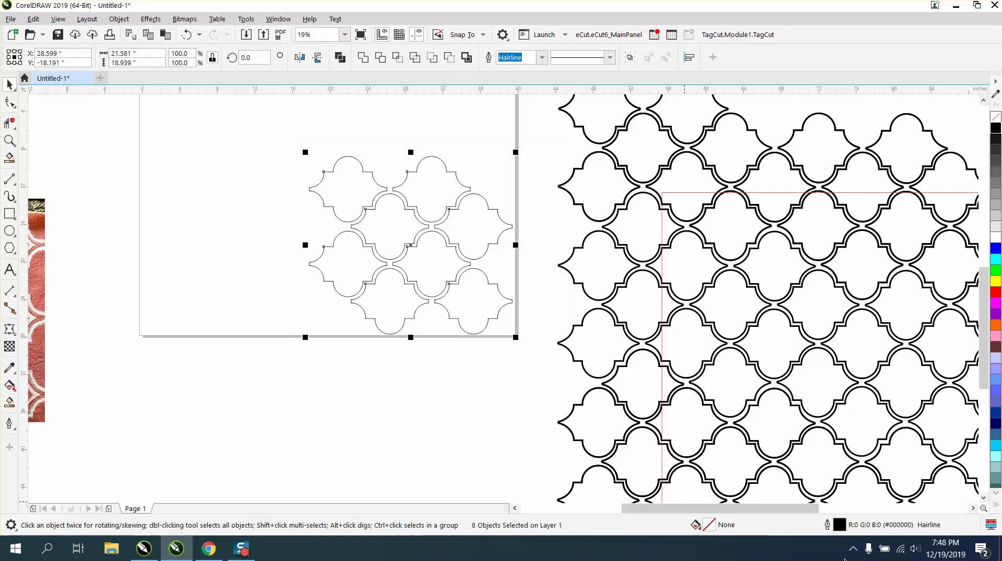
Set the tiles' outline width to 25 px
{"action": "double_click", "coordinate": [841, 526]}
{"action": "left_click", "coordinate": [421, 228]}
{"action": "left_click", "coordinate": [395, 340]}
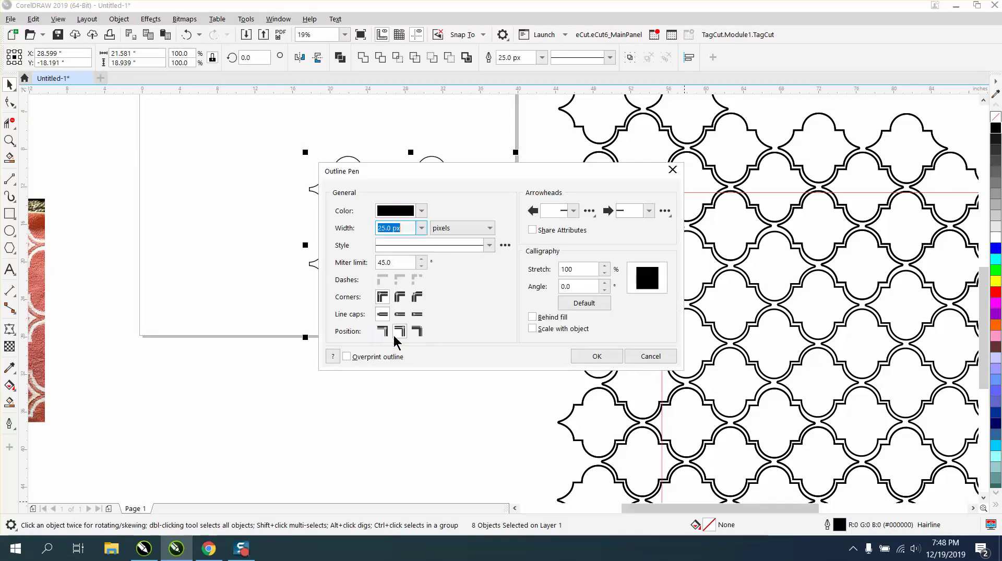
{"action": "left_click", "coordinate": [606, 357]}
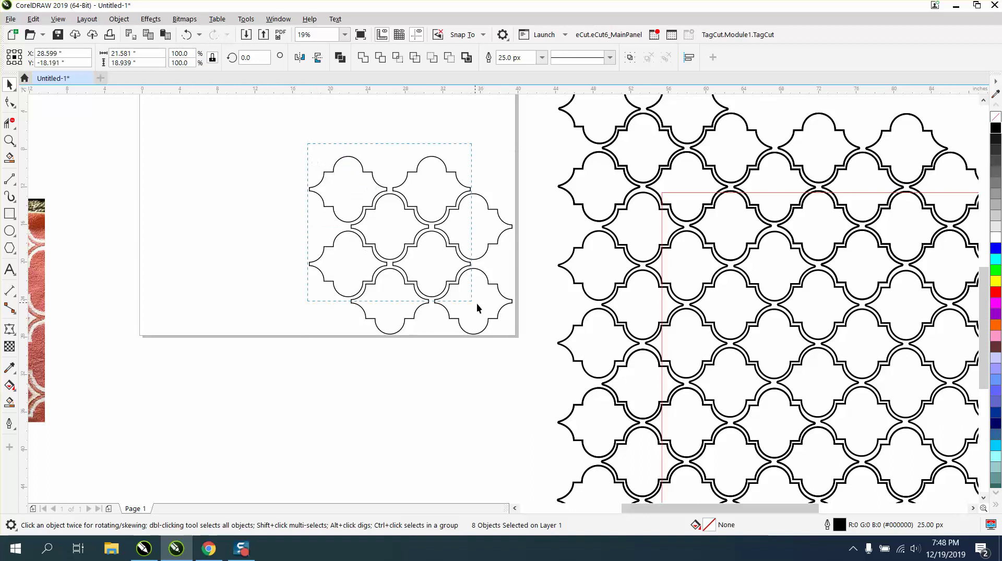
Change the outline width to 50 pt
{"action": "double_click", "coordinate": [839, 524]}
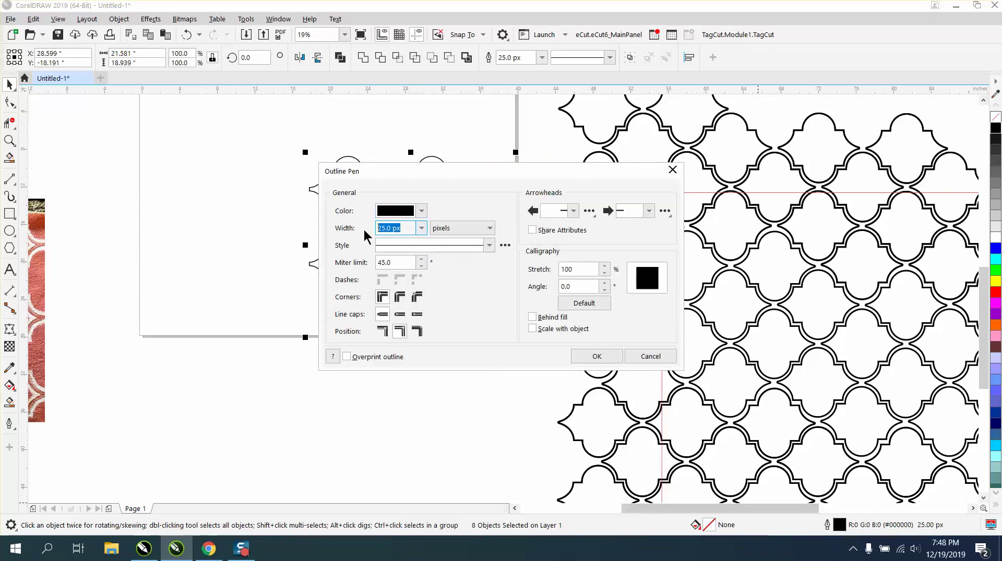
{"action": "type", "text": "50"}
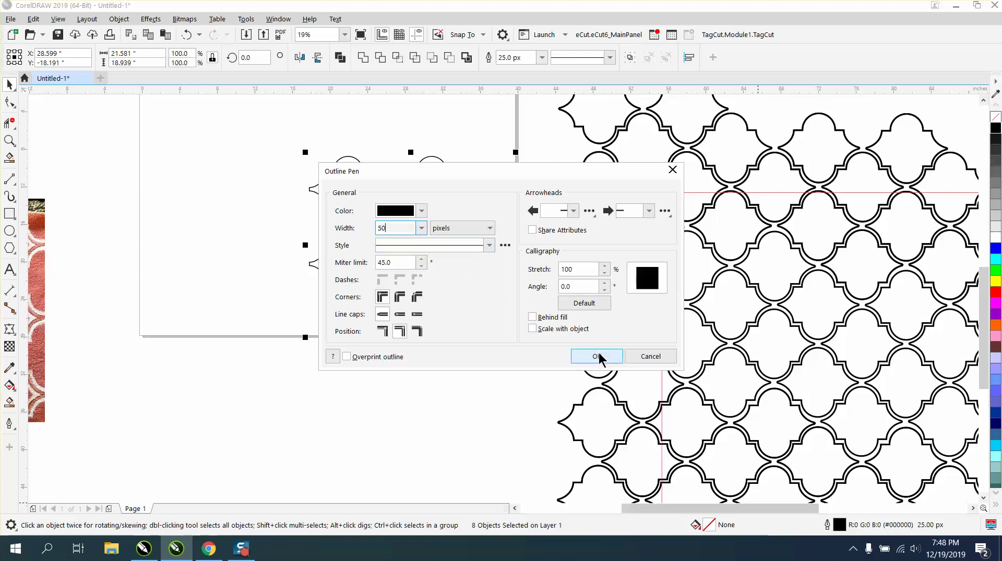
{"action": "left_click", "coordinate": [489, 228]}
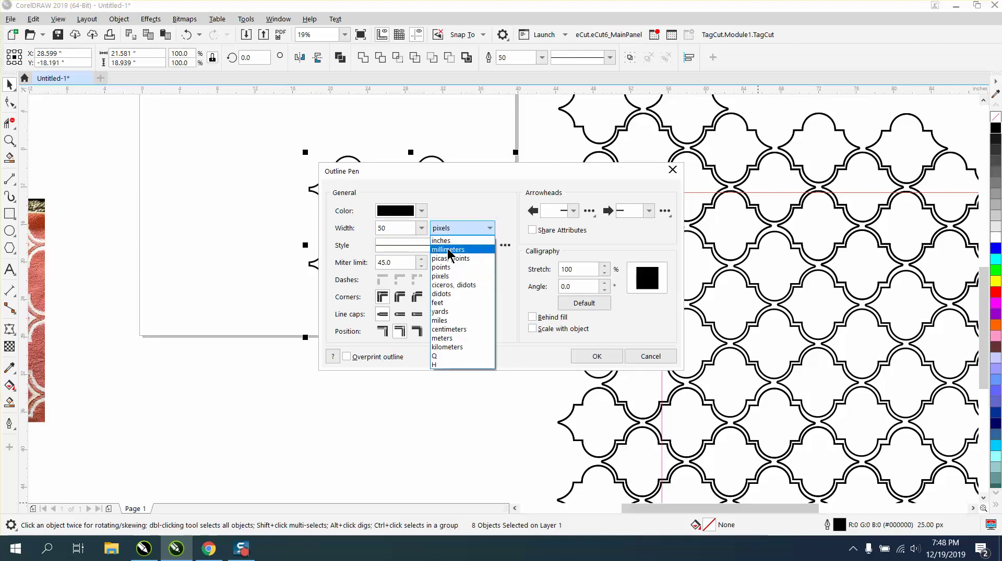
{"action": "left_click", "coordinate": [447, 266]}
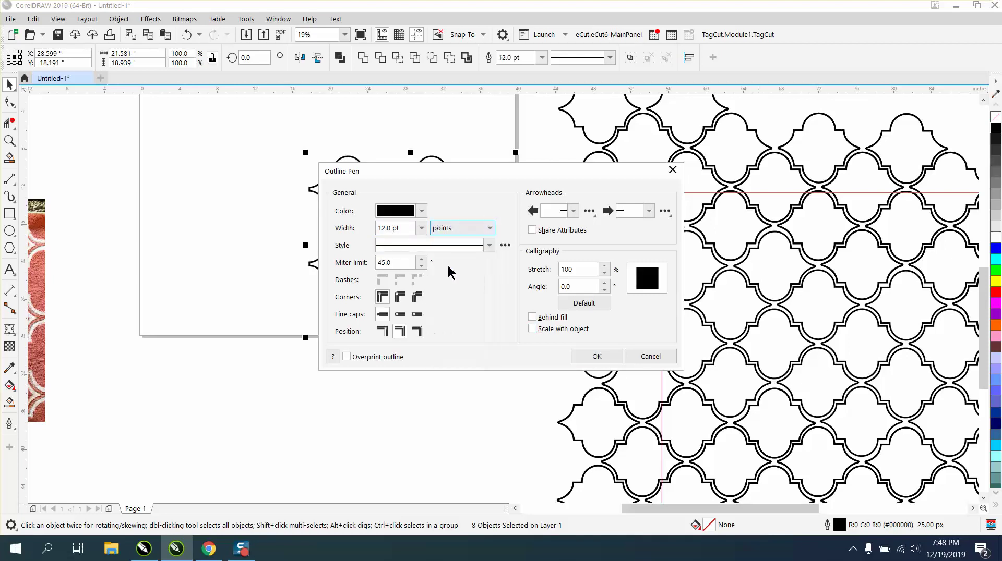
{"action": "left_click_drag", "start_coordinate": [400, 228], "coordinate": [364, 229]}
{"action": "type", "text": "50"}
{"action": "left_click", "coordinate": [597, 356]}
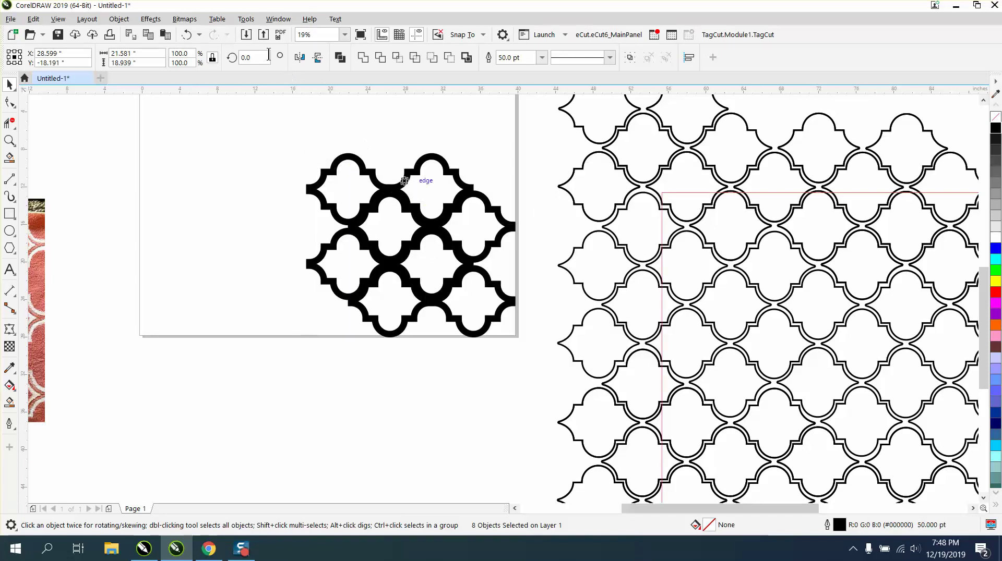
Undo the 50 pt outline and turn on Scale with object for the tile outlines
{"action": "left_click", "coordinate": [186, 35]}
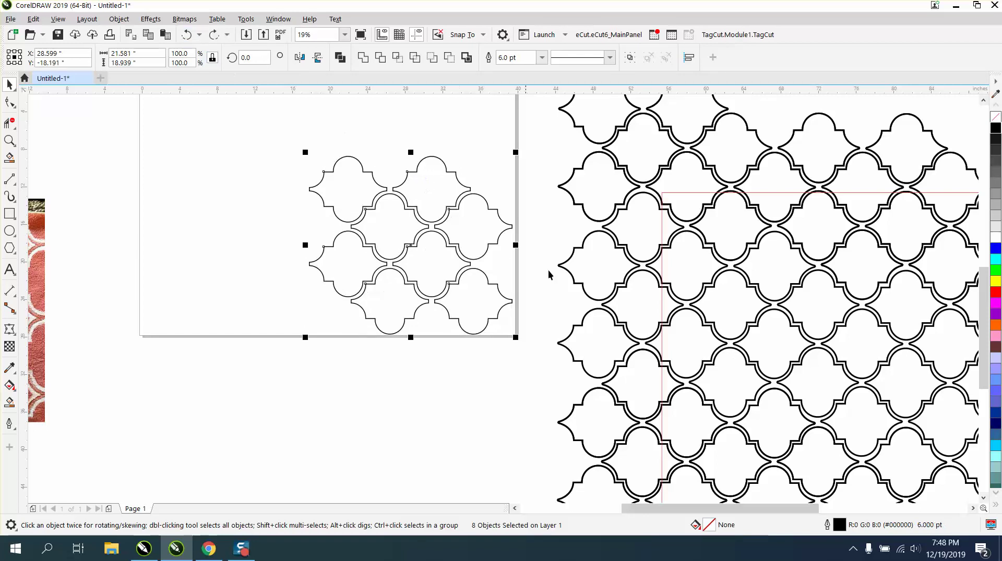
{"action": "double_click", "coordinate": [838, 526]}
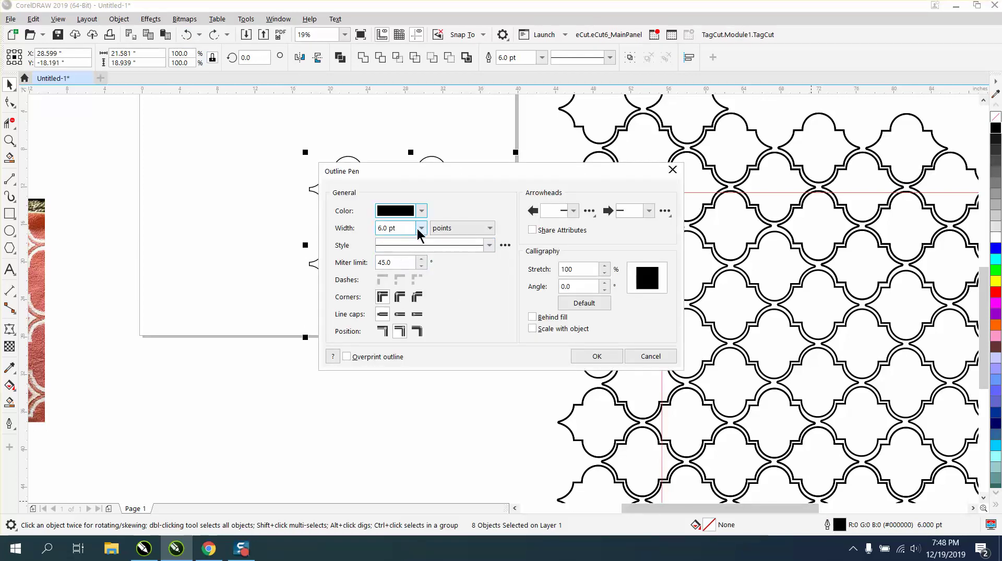
{"action": "left_click", "coordinate": [542, 329]}
{"action": "left_click", "coordinate": [593, 356]}
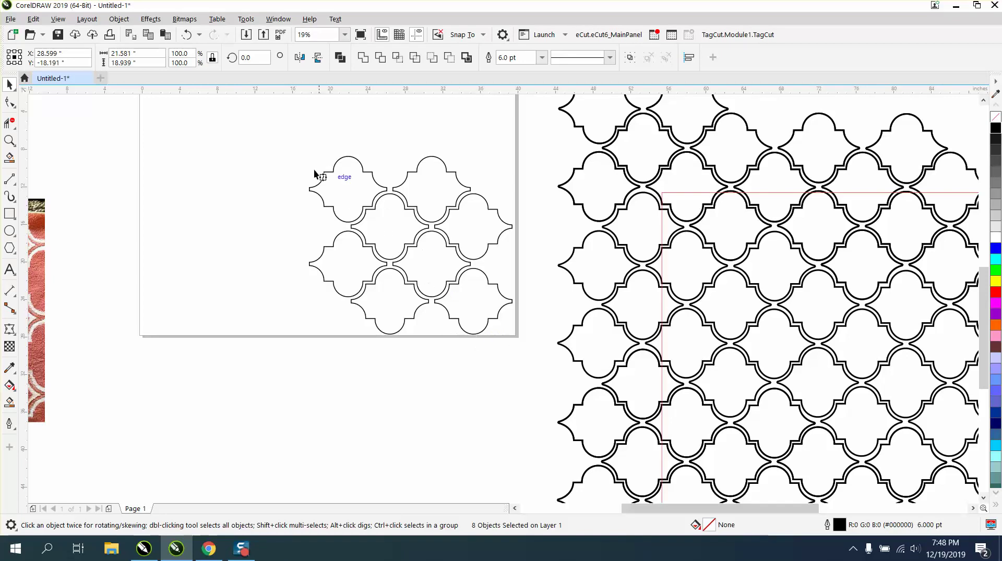
Set the tile outline width to 16.0 pt
{"action": "double_click", "coordinate": [839, 528]}
{"action": "left_click", "coordinate": [421, 228]}
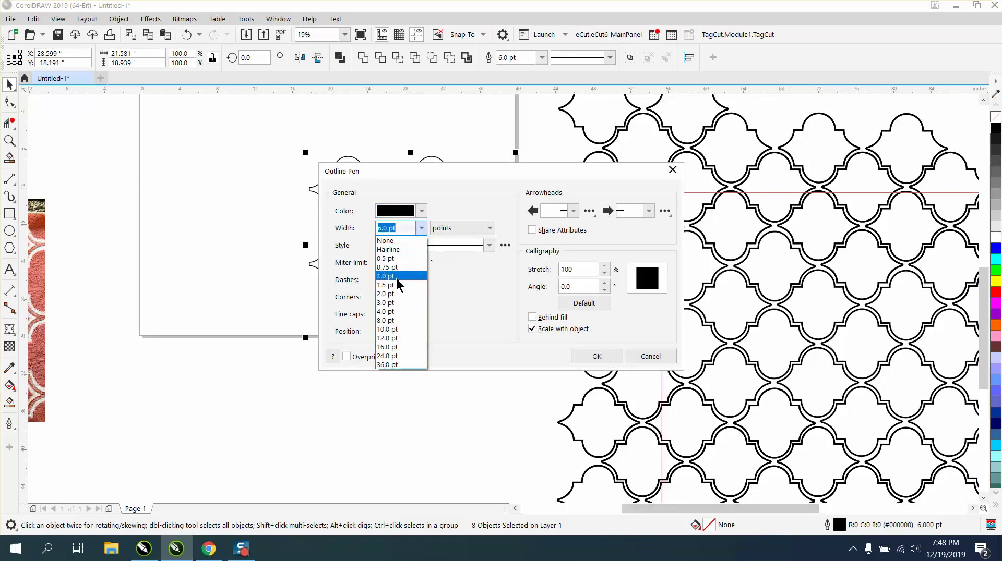
{"action": "left_click", "coordinate": [393, 347]}
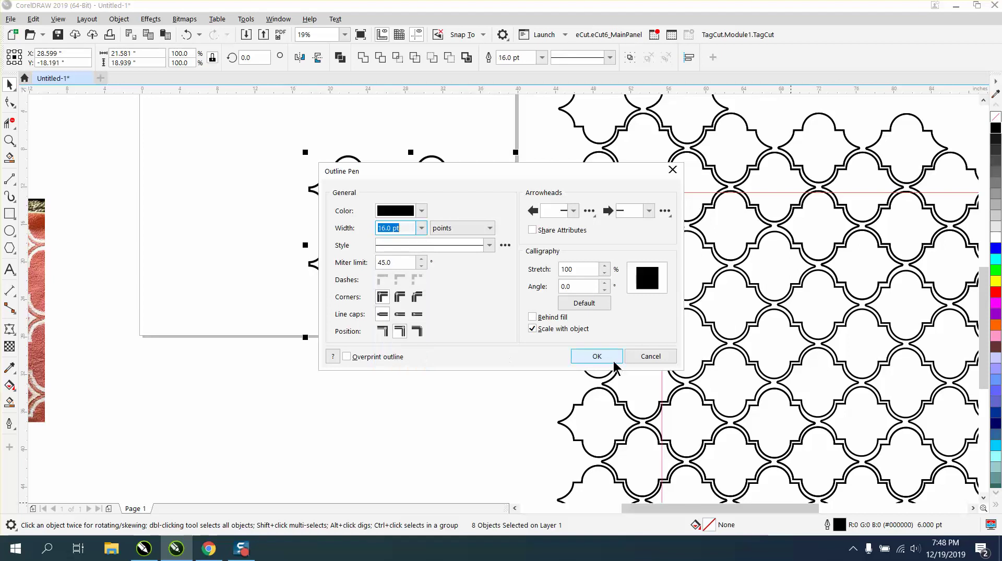
{"action": "left_click", "coordinate": [595, 358]}
{"action": "left_click", "coordinate": [361, 356]}
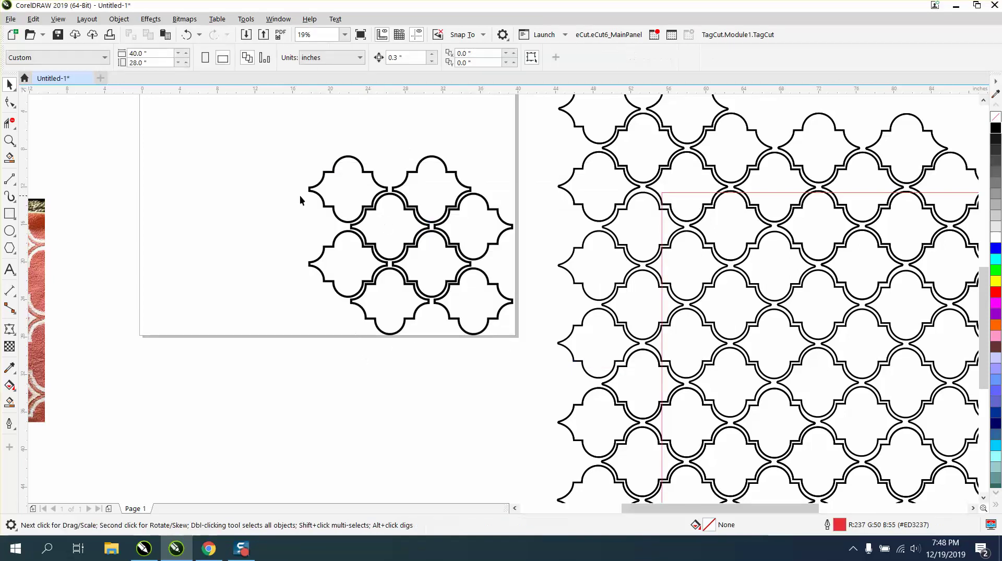
{"action": "left_click", "coordinate": [9, 140]}
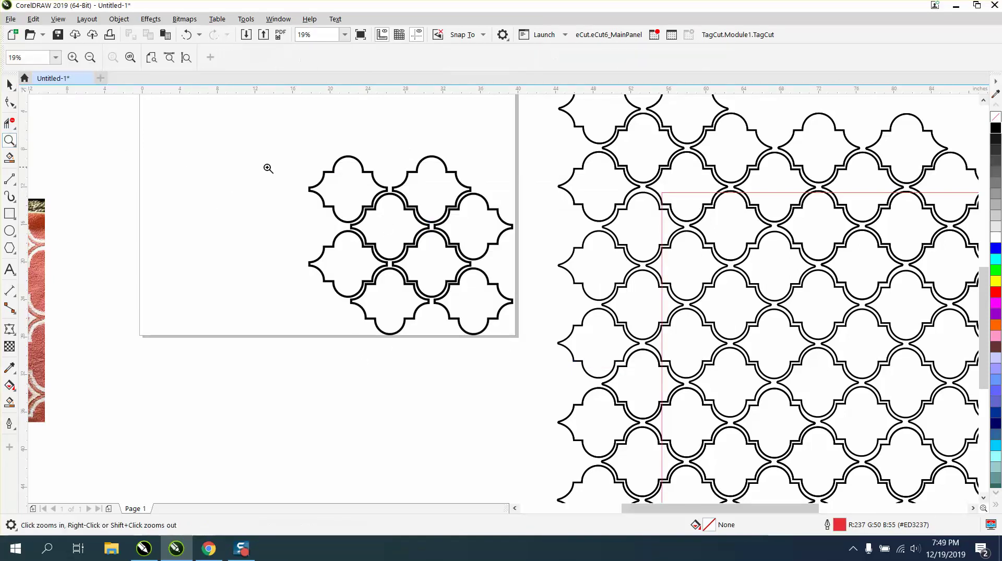
{"action": "left_click", "coordinate": [466, 305]}
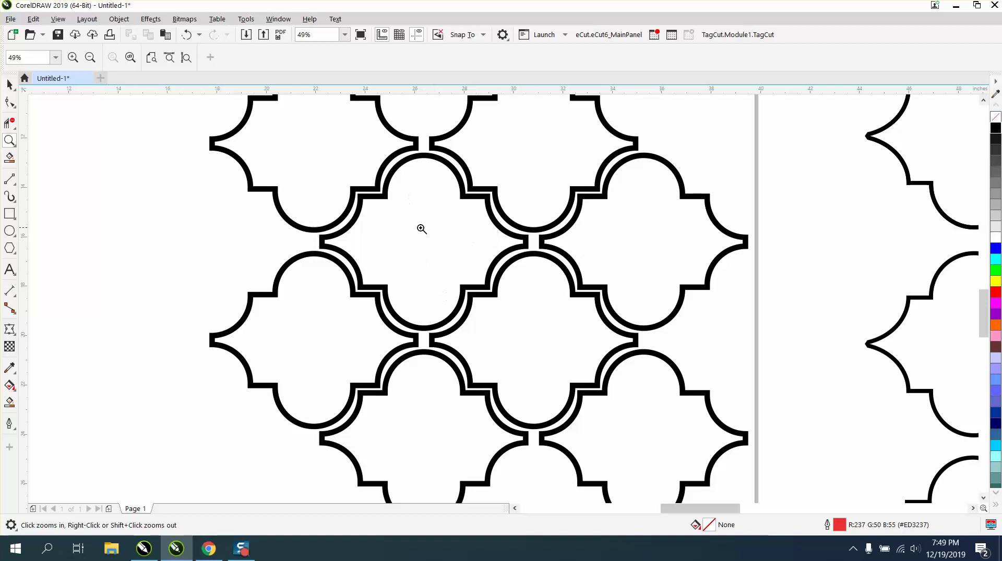
{"action": "right_click", "coordinate": [442, 230]}
{"action": "right_click", "coordinate": [398, 230]}
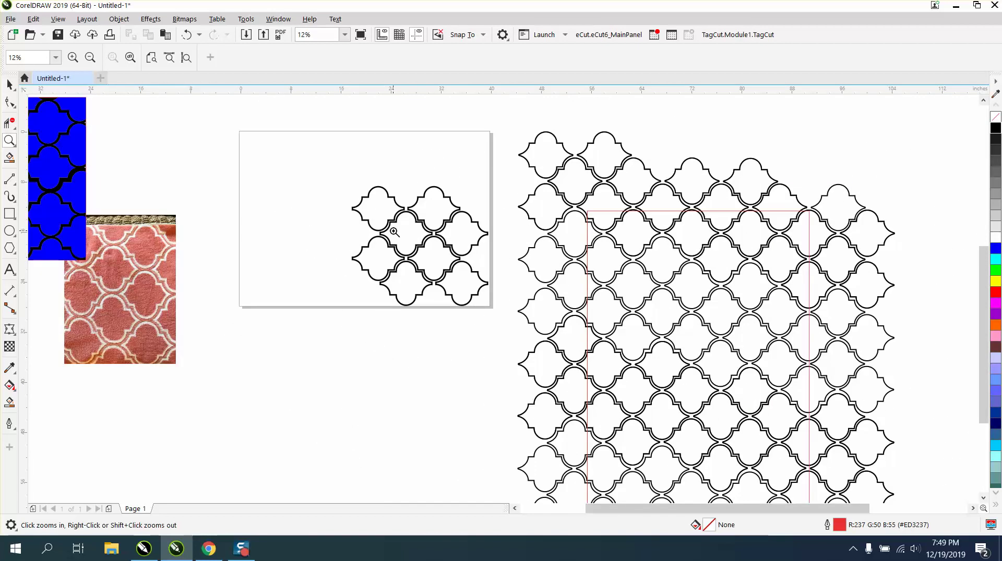